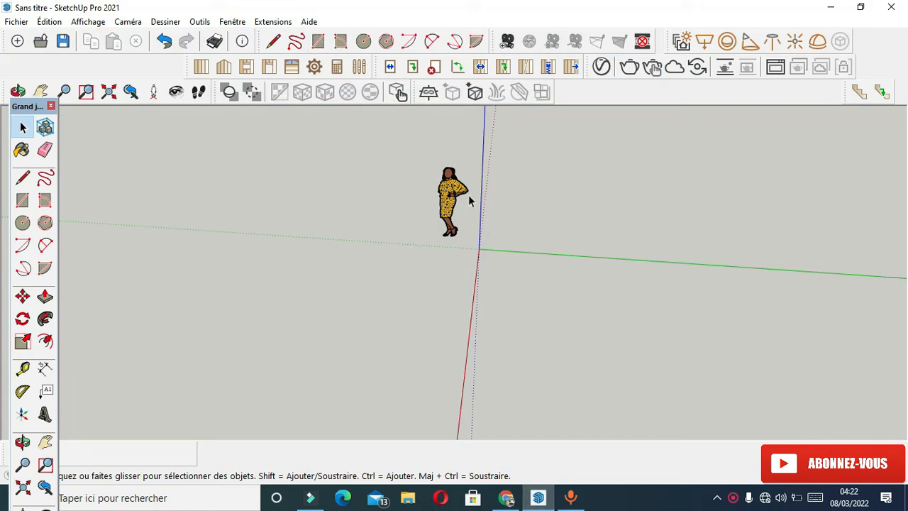
- Draw a rectangle about 165 by 391 cm on the ground alongside the green axis near the origin
scroll(426, 187, "down", 2)
middle_click_drag(413, 253, 500, 191)
scroll(482, 193, "up", 6)
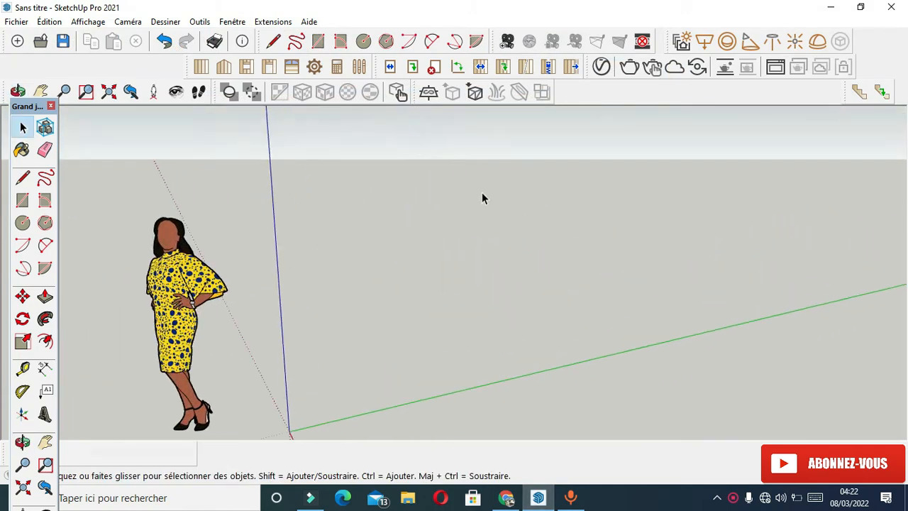
scroll(481, 198, "down", 2)
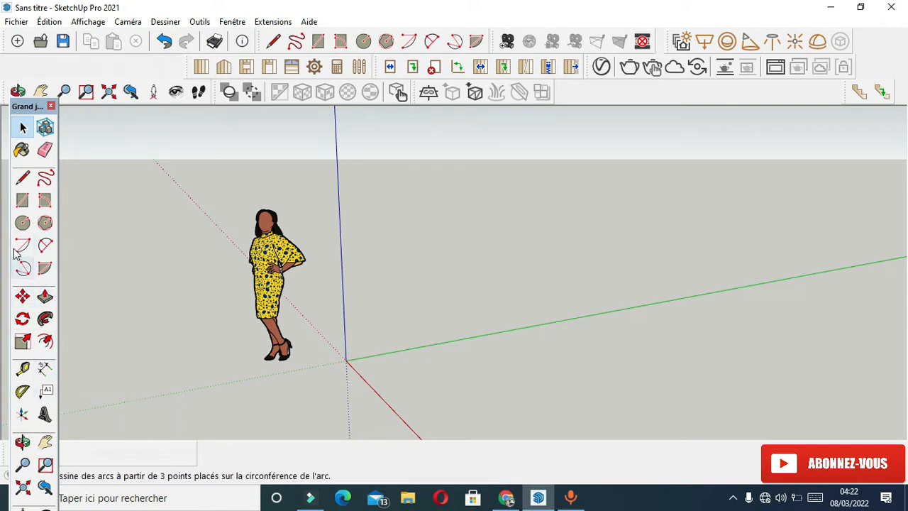
left_click(23, 203)
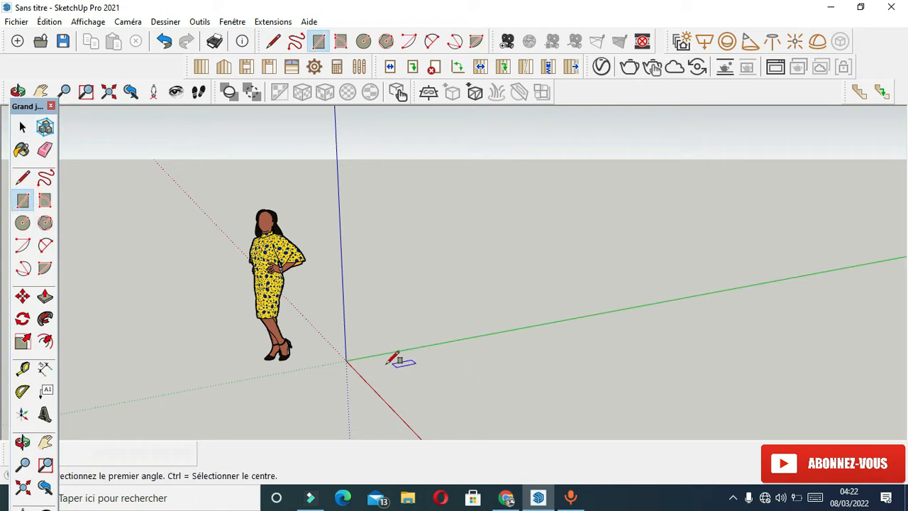
left_click(447, 372)
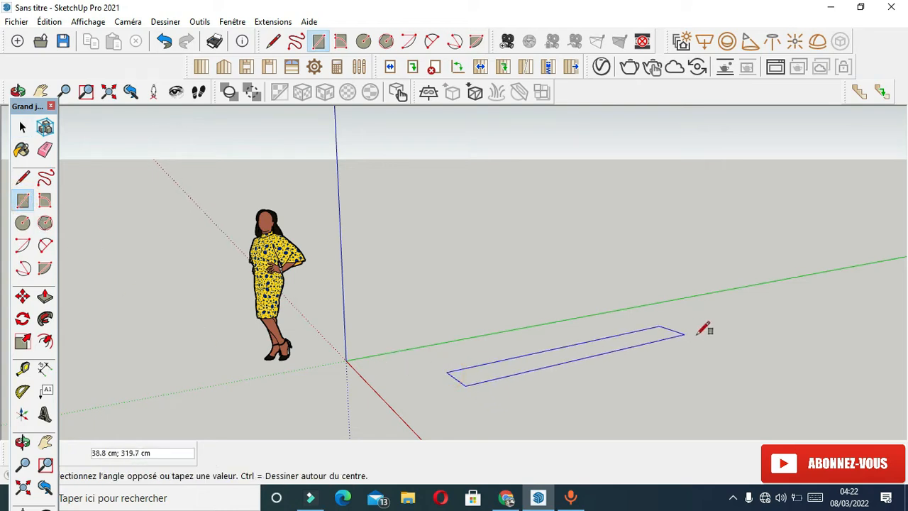
left_click(815, 358)
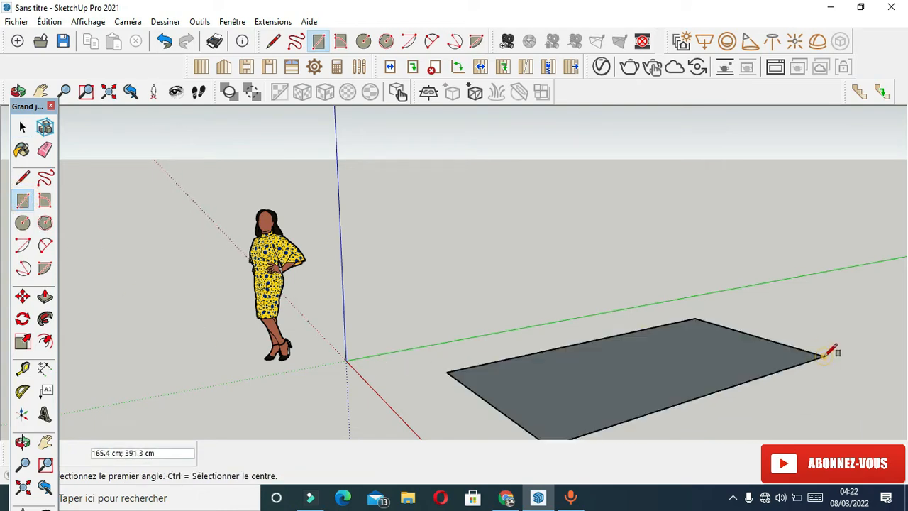
- Push/Pull the rectangle upward by about 31.4 cm to form a flat box
scroll(369, 253, "up", 2)
scroll(429, 282, "up", 2)
middle_click_drag(430, 284, 507, 379)
scroll(507, 379, "up", 3)
left_click(45, 296)
left_click(396, 367)
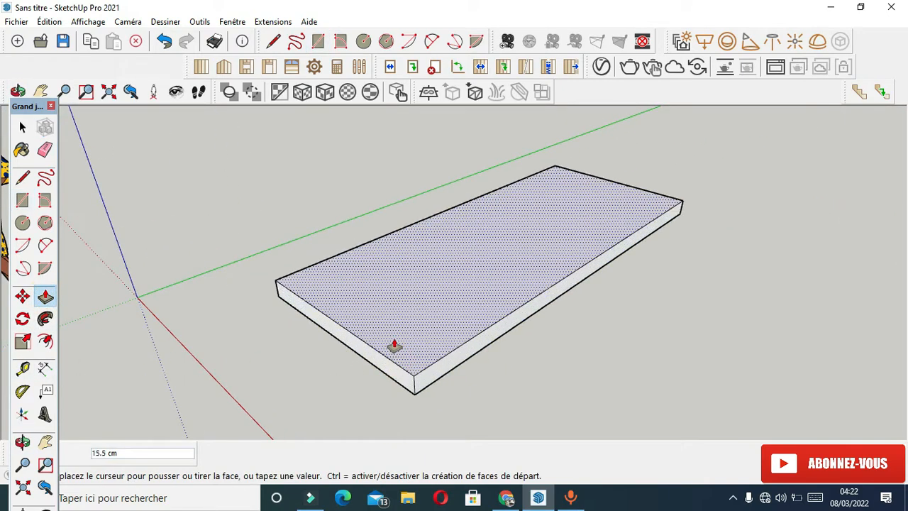
left_click(394, 327)
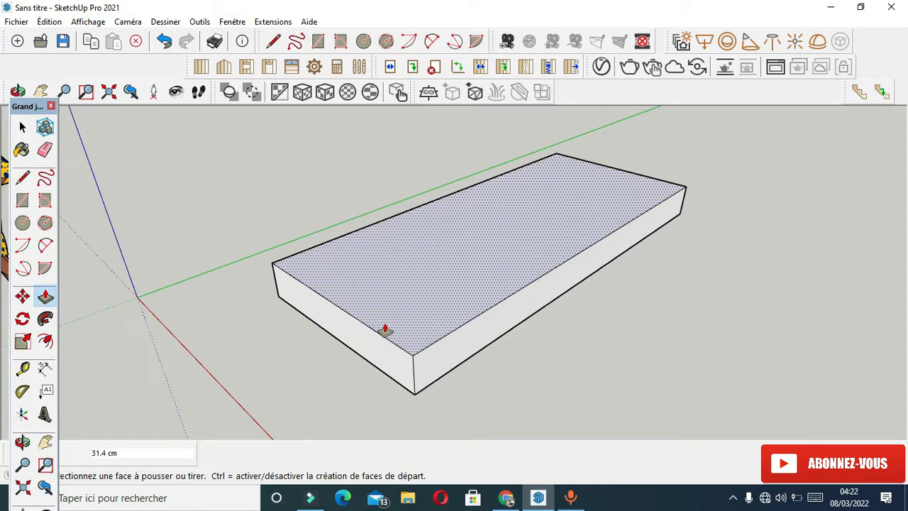
- Select all the faces and edges of the box and make them a group
scroll(385, 330, "down", 4)
scroll(384, 330, "up", 4)
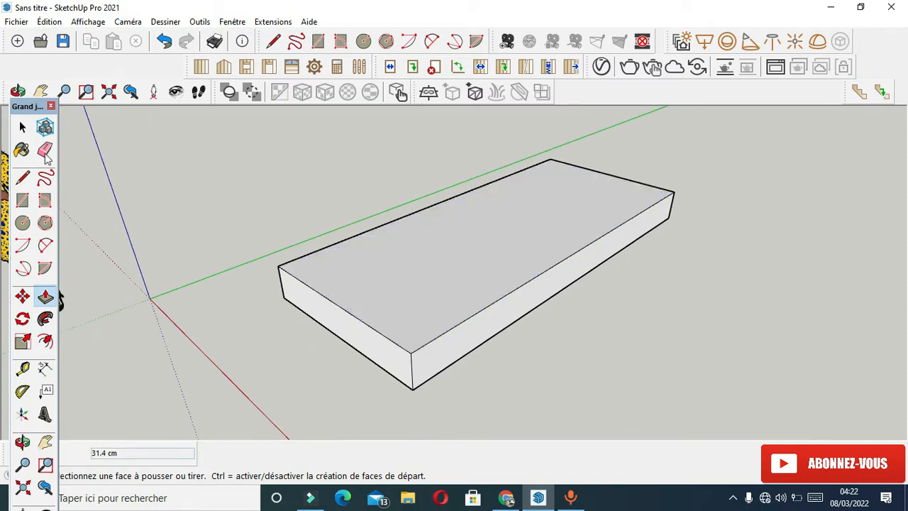
left_click(22, 127)
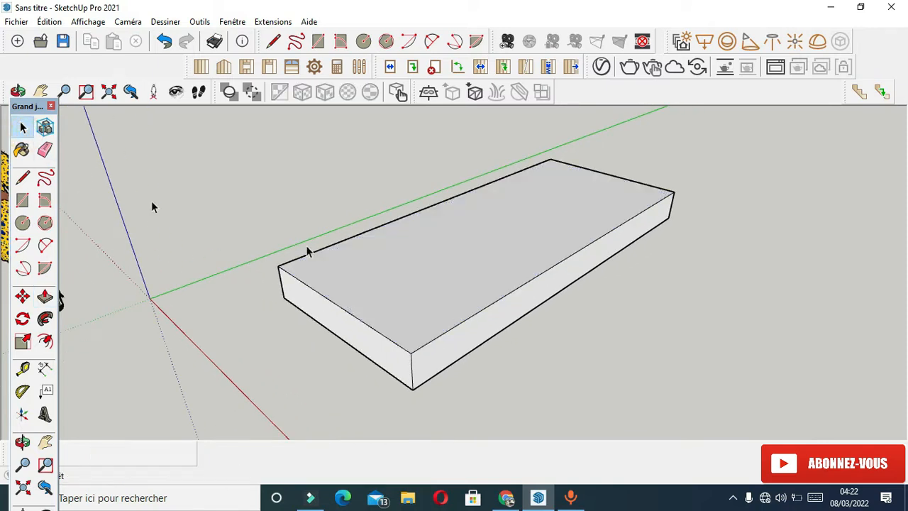
triple_click(421, 283)
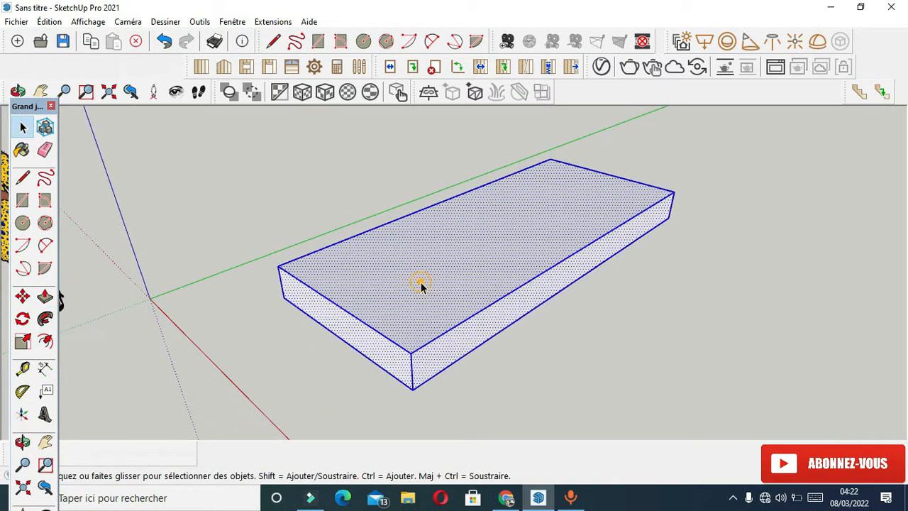
scroll(418, 288, "down", 3)
middle_click_drag(407, 301, 476, 372)
scroll(416, 311, "up", 5)
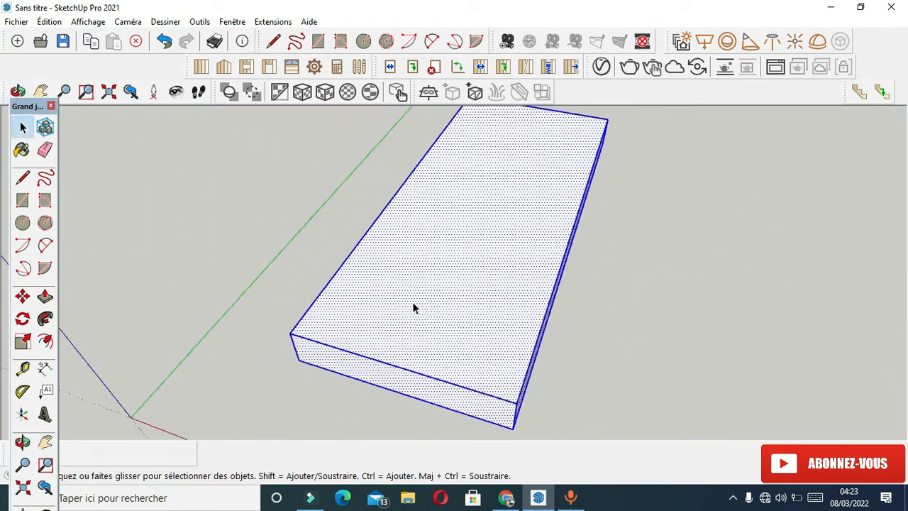
right_click(444, 273)
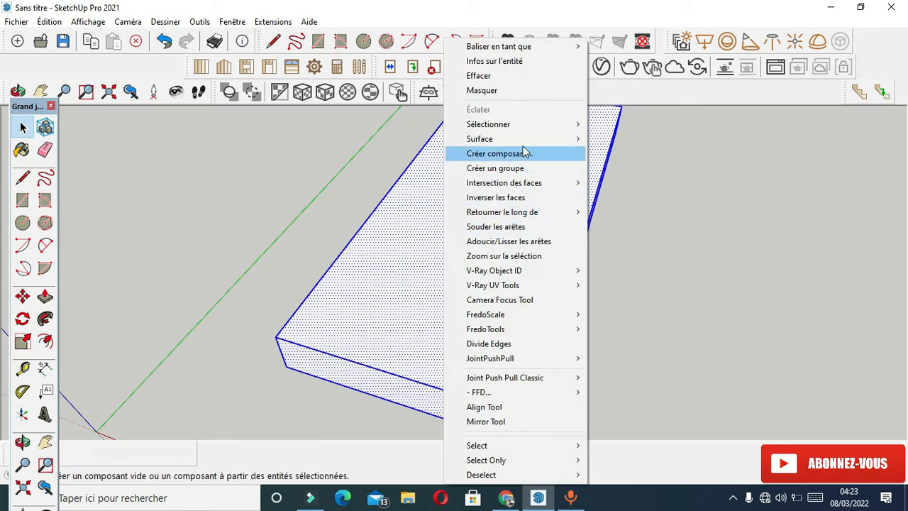
mouse_move(522, 142)
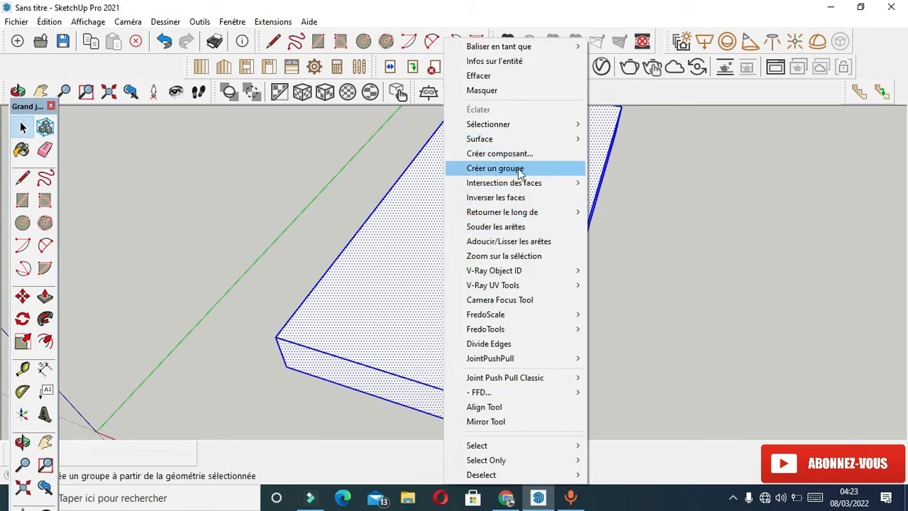
left_click(520, 172)
- Move the box group about 49.6 cm along the green axis, away from the origin
middle_click_drag(696, 221, 378, 138)
scroll(435, 205, "up", 8)
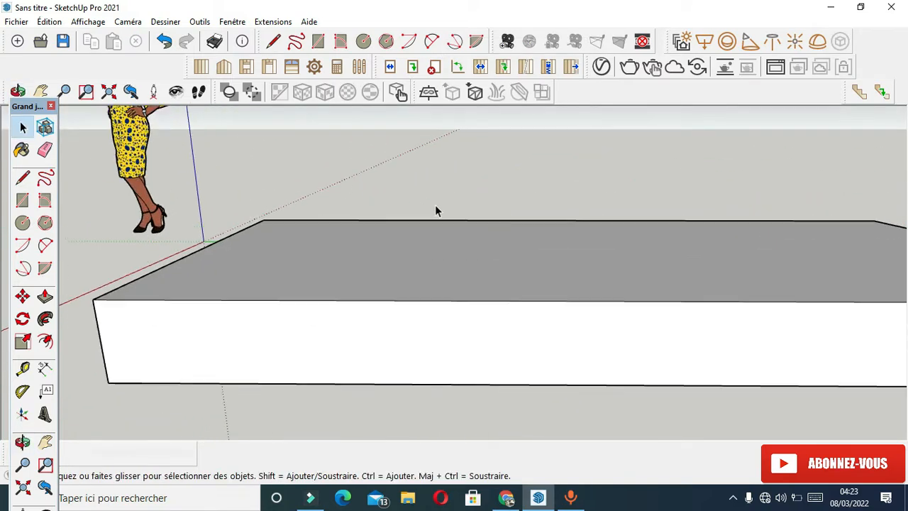
scroll(426, 291, "down", 10)
middle_click_drag(445, 284, 531, 304)
scroll(522, 298, "up", 3)
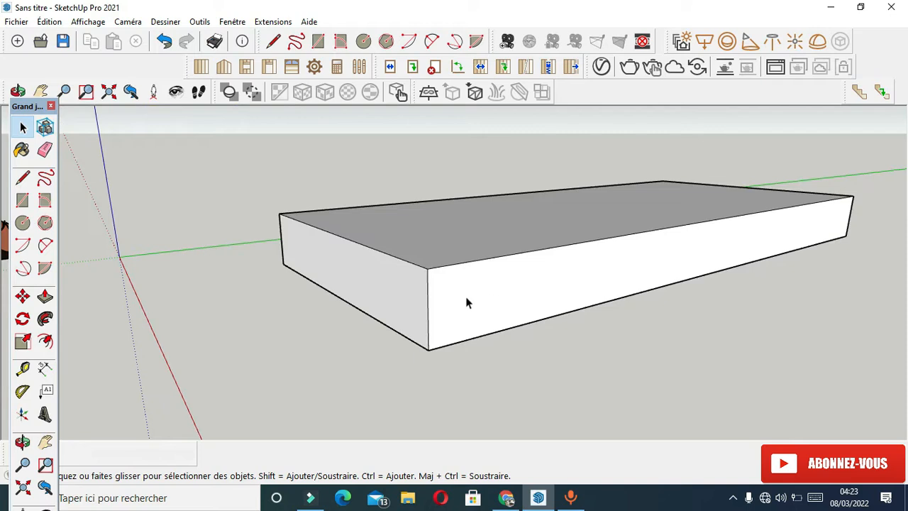
triple_click(466, 298)
scroll(406, 283, "down", 3)
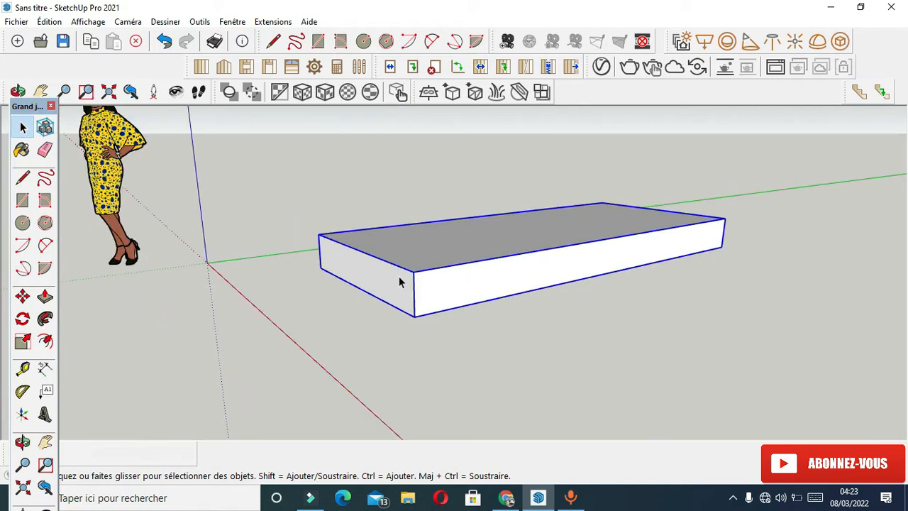
middle_click_drag(462, 308, 424, 364)
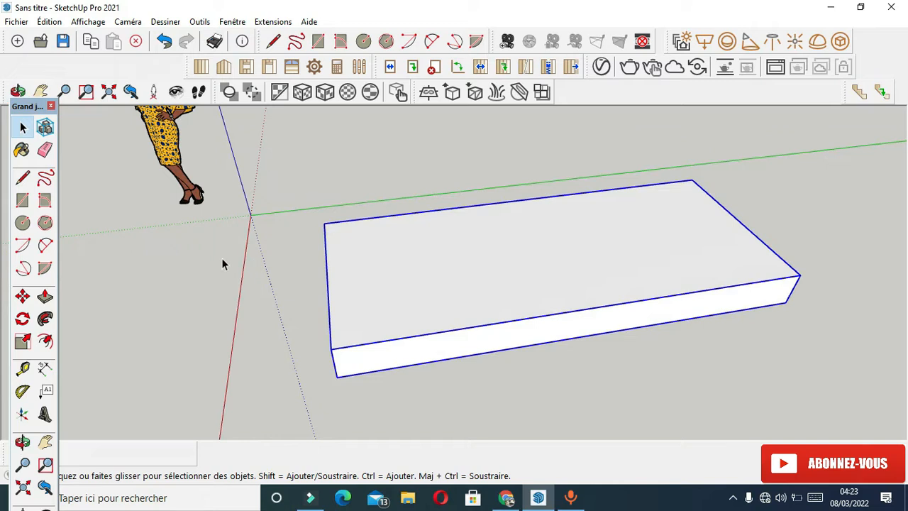
left_click(22, 295)
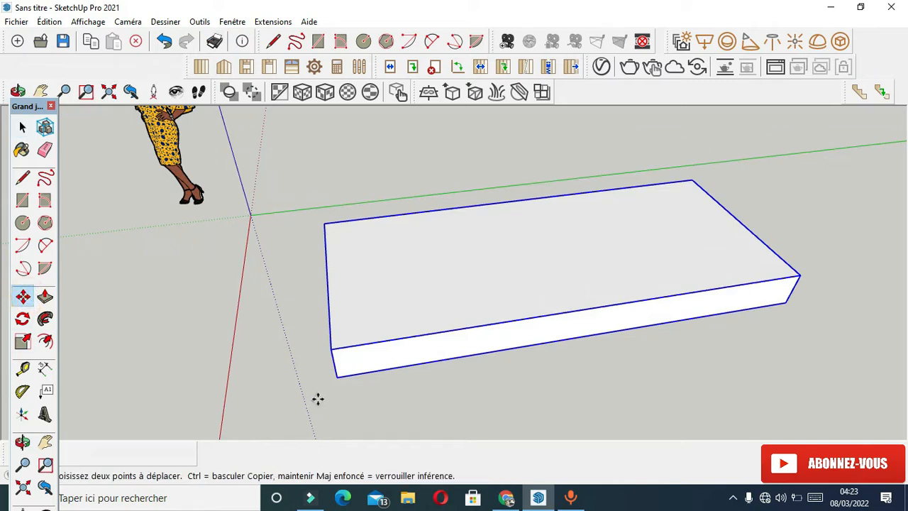
left_click(338, 378)
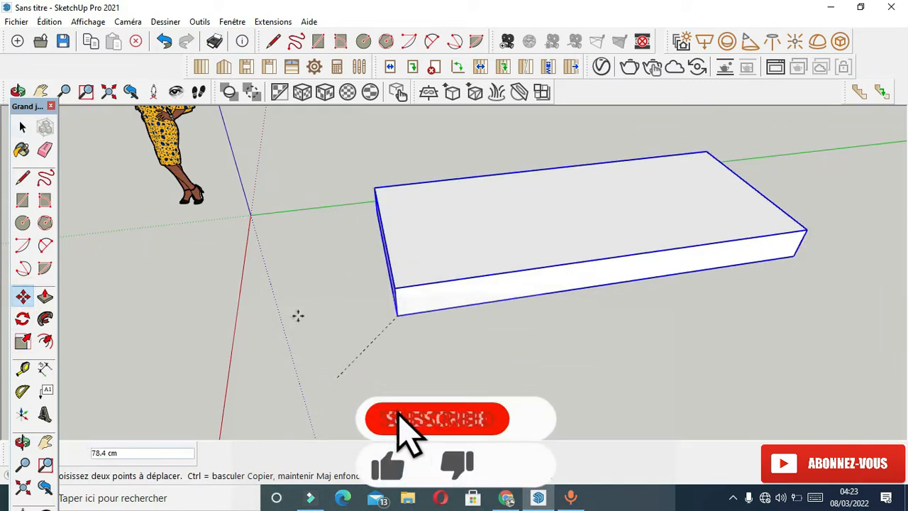
scroll(298, 316, "down", 2)
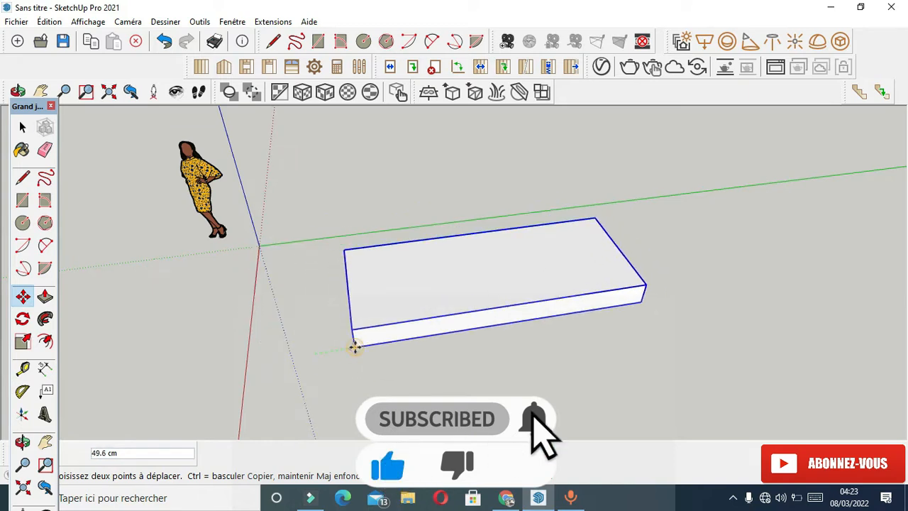
- Place a copy of the box group farther along the green axis, with a gap between the two, and clear the selection
key("ctrl")
left_click(355, 347)
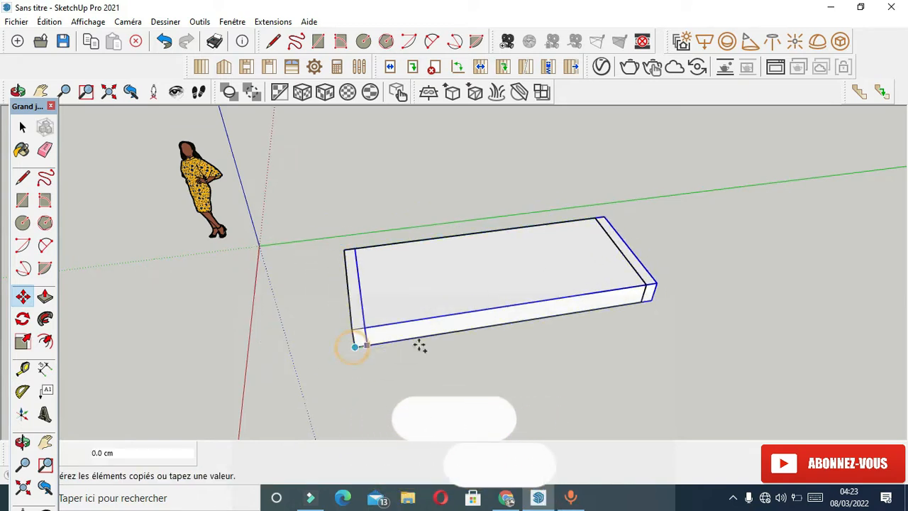
left_click(816, 272)
scroll(528, 227, "down", 3)
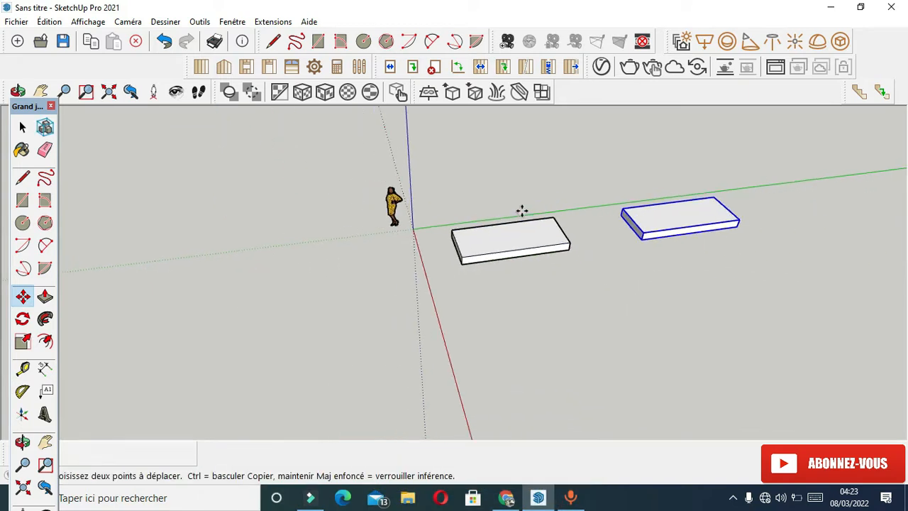
left_click(22, 126)
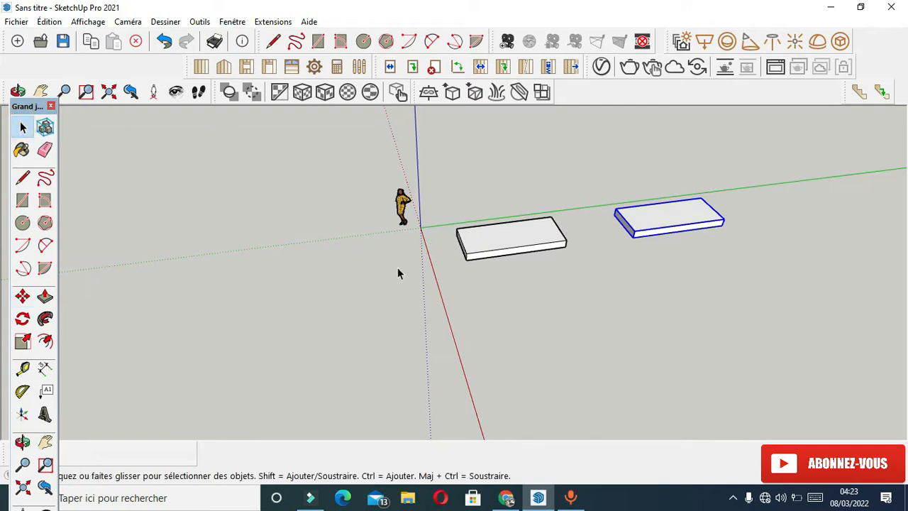
left_click(572, 285)
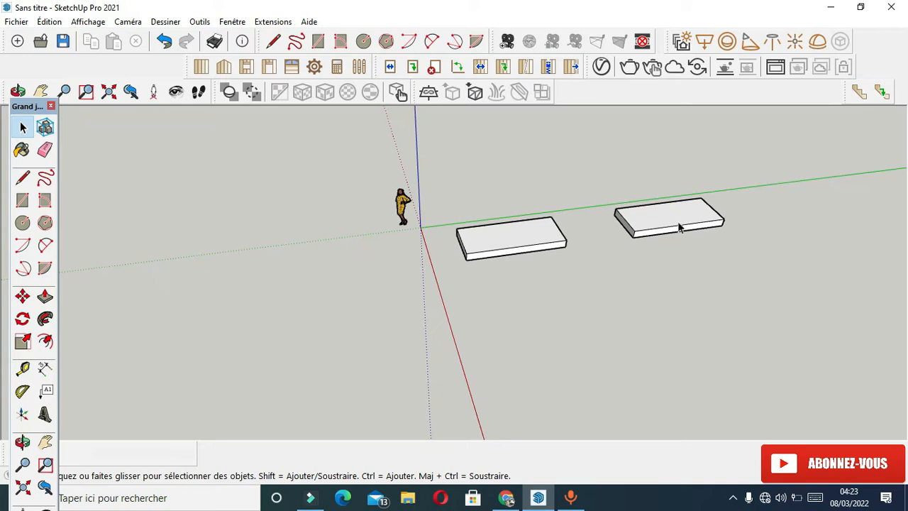
- Draw a circle with a radius of about 216.6 cm on the ground in front of the boxes
left_click(22, 201)
left_click(23, 223)
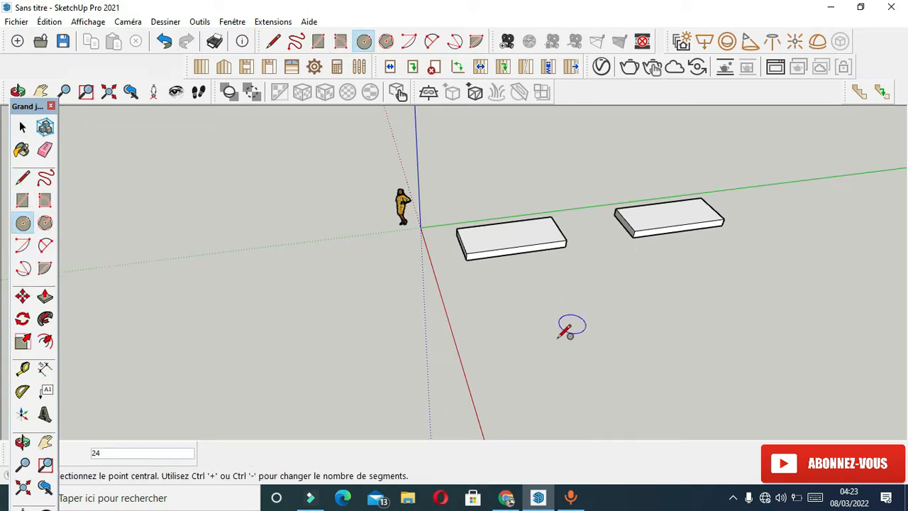
left_click(537, 359)
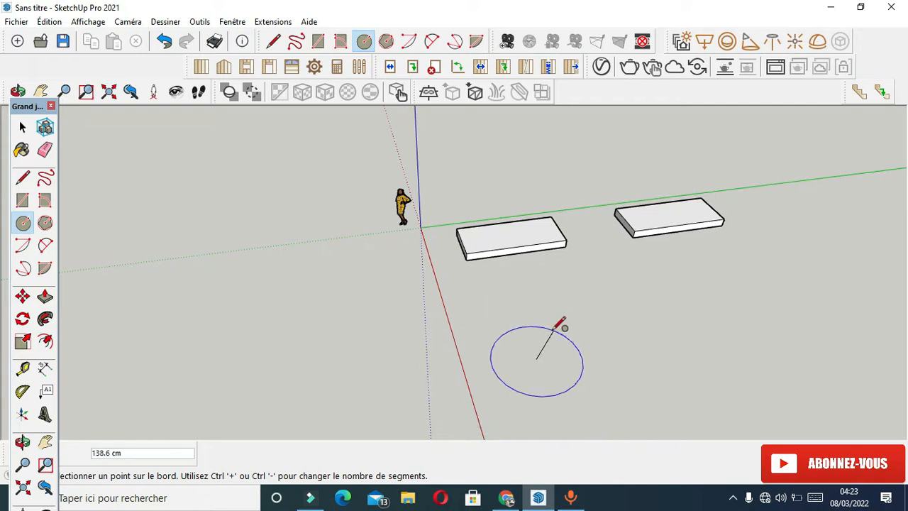
left_click(605, 347)
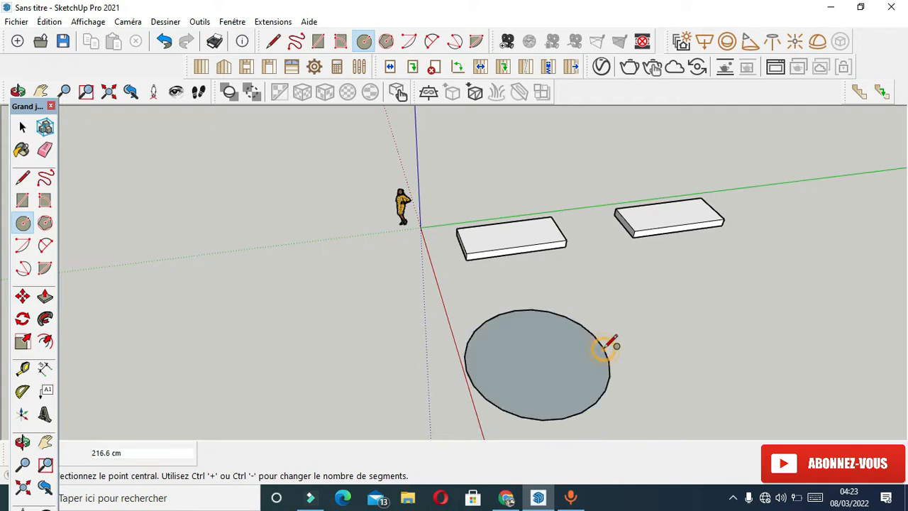
- Push/Pull the circle upward by about 38 cm to form a flat disc
left_click(44, 296)
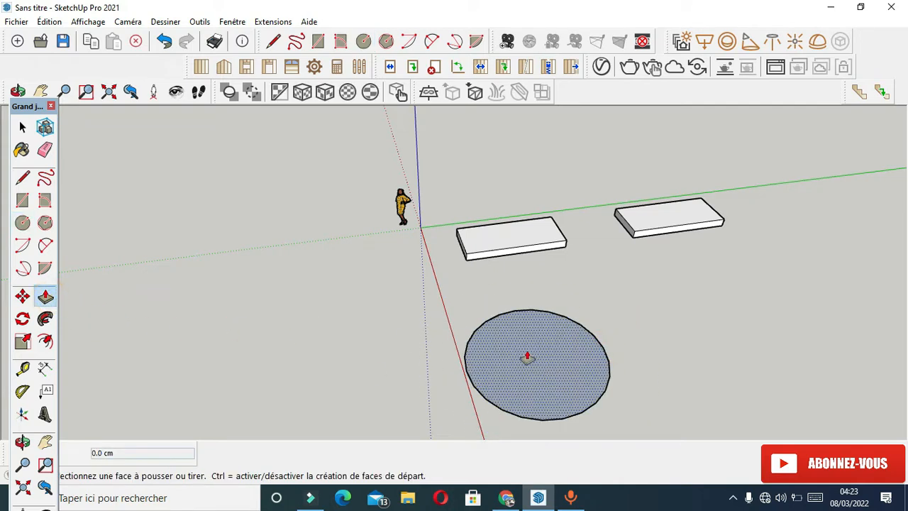
scroll(523, 359, "up", 1)
left_click(526, 383)
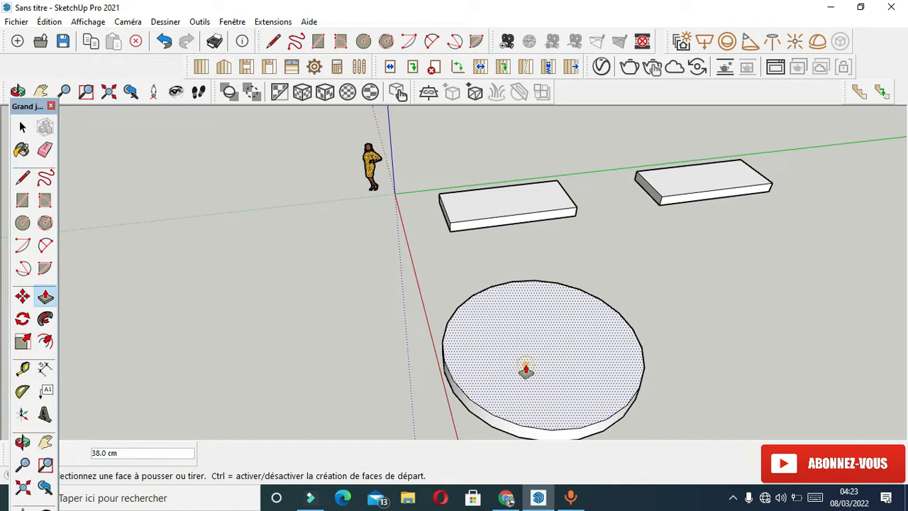
- Select all of the disc's connected faces and edges and make them a component with a custom definition name
scroll(457, 275, "down", 1)
scroll(457, 275, "down", 2)
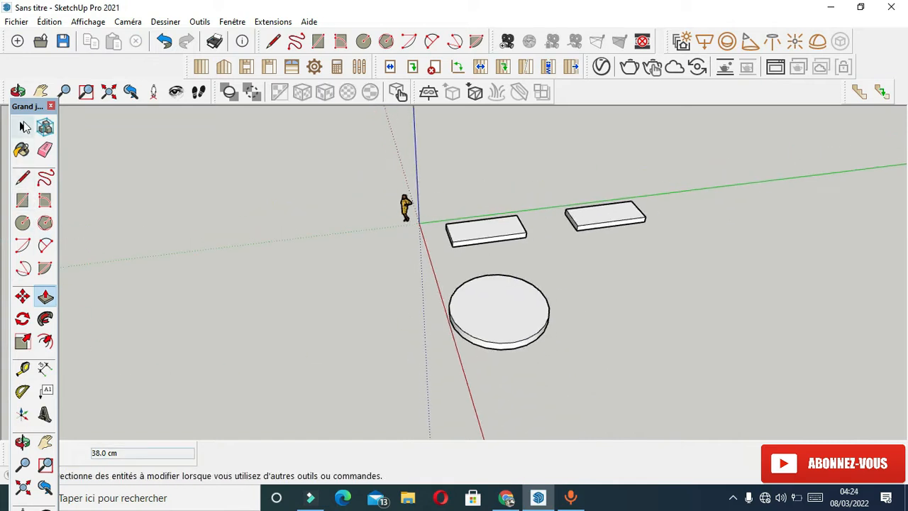
left_click(23, 127)
left_click(480, 314)
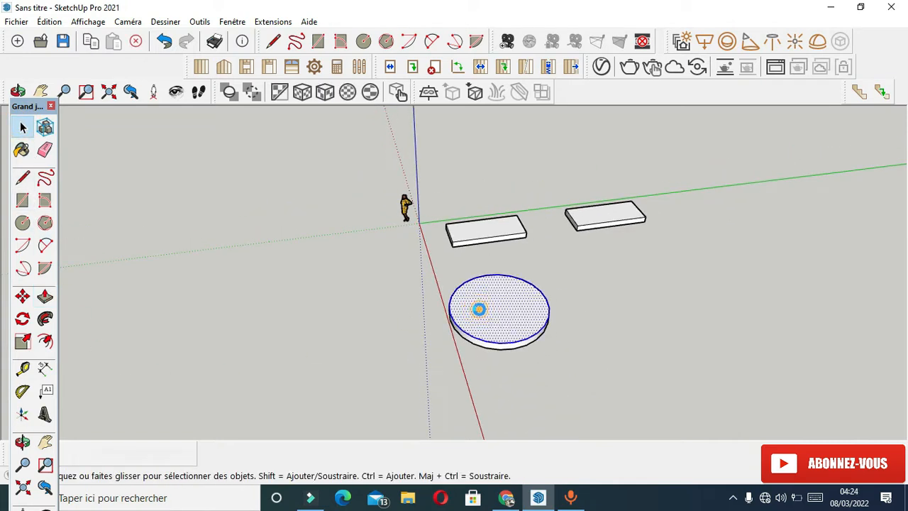
scroll(479, 309, "up", 3)
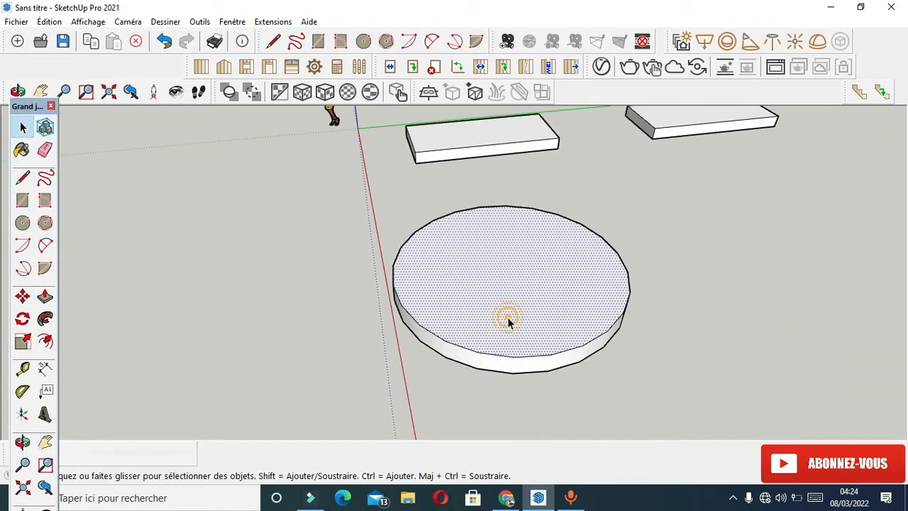
triple_click(508, 321)
scroll(508, 323, "up", 2)
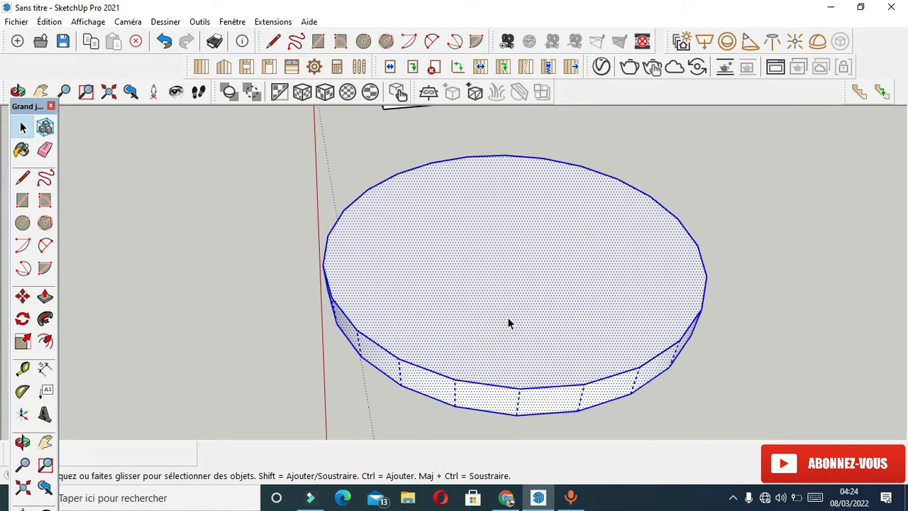
right_click(508, 322)
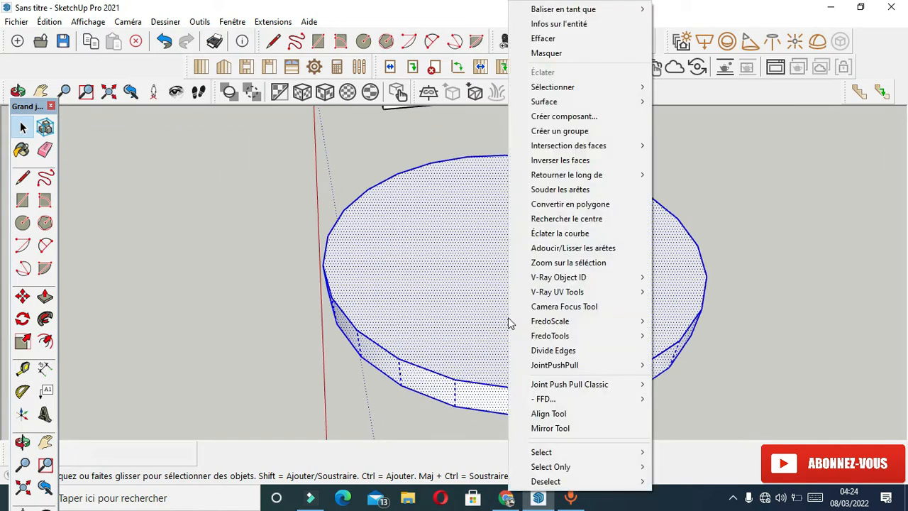
left_click(551, 117)
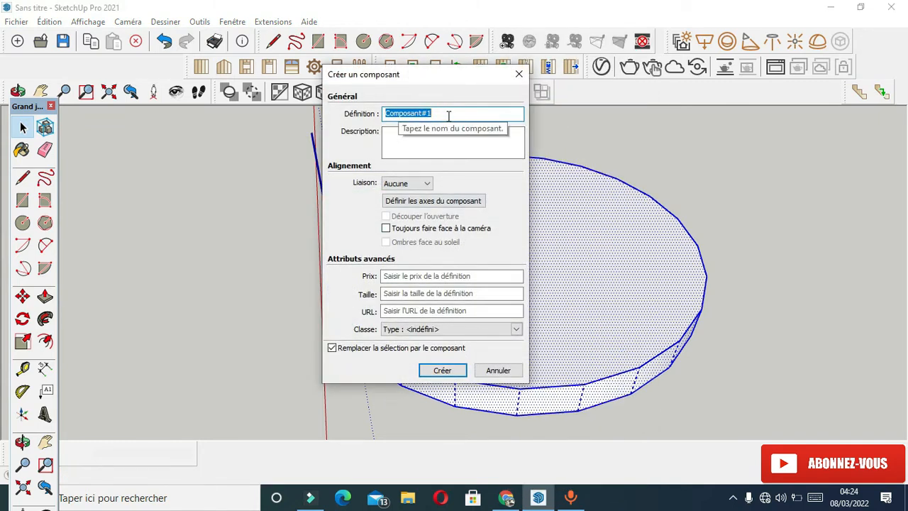
type("ce")
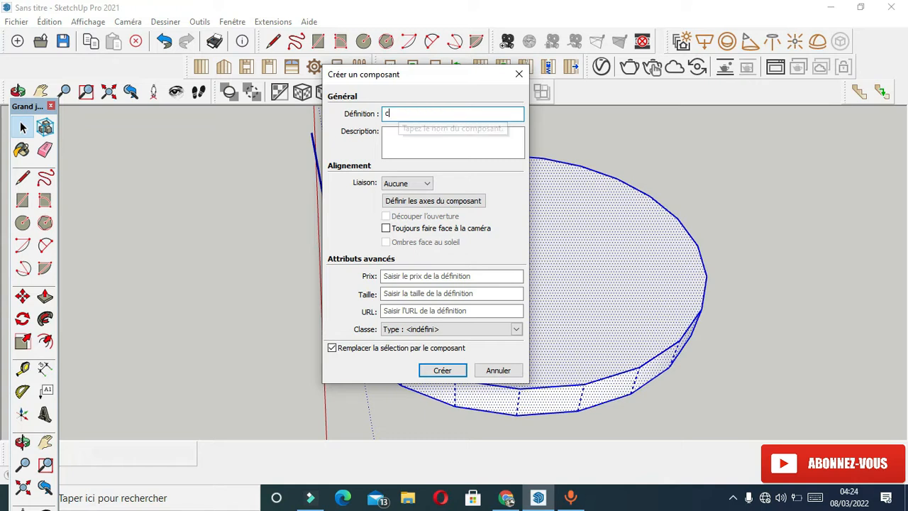
type("r")
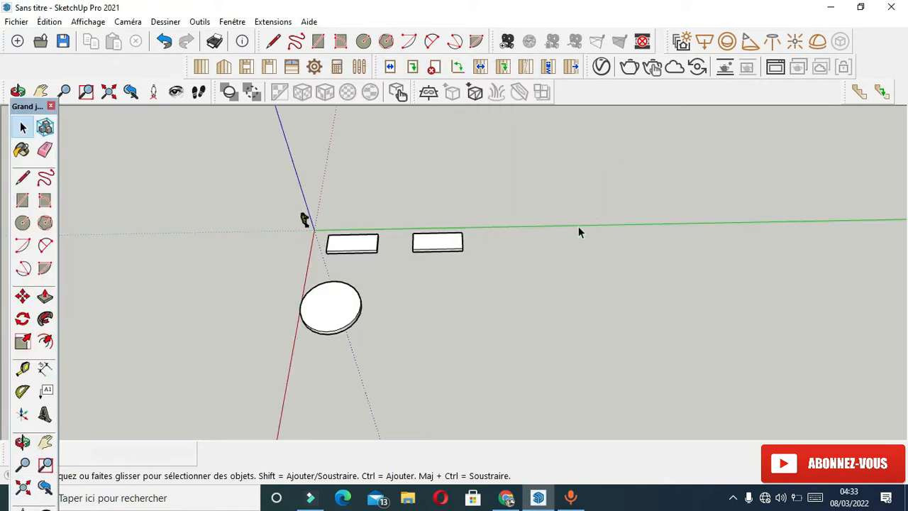
- Place a copy of the disc component along the green axis, with a gap between the two, and clear the selection
left_click(323, 317)
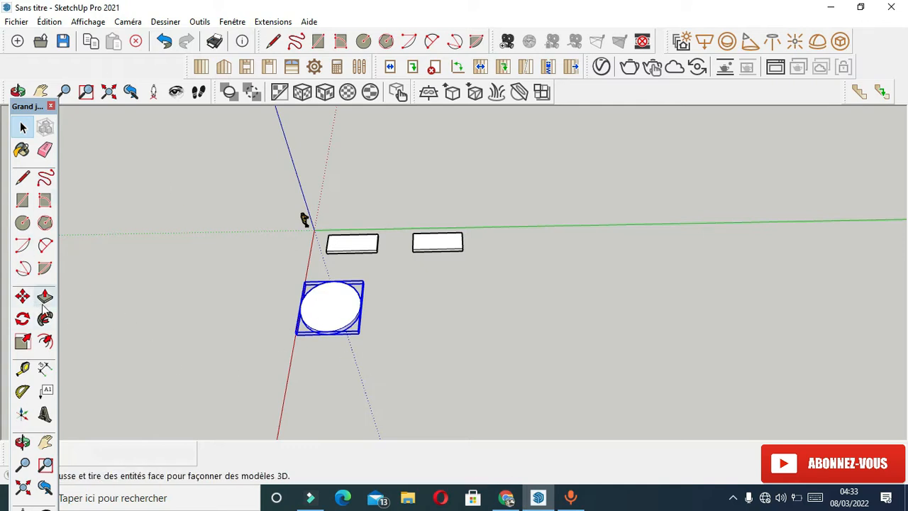
left_click(22, 296)
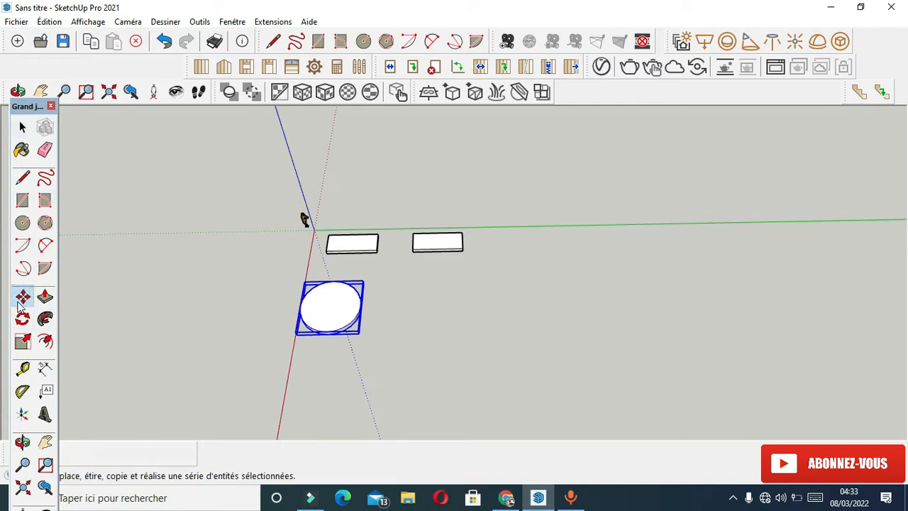
key("ctrl")
left_click(317, 324)
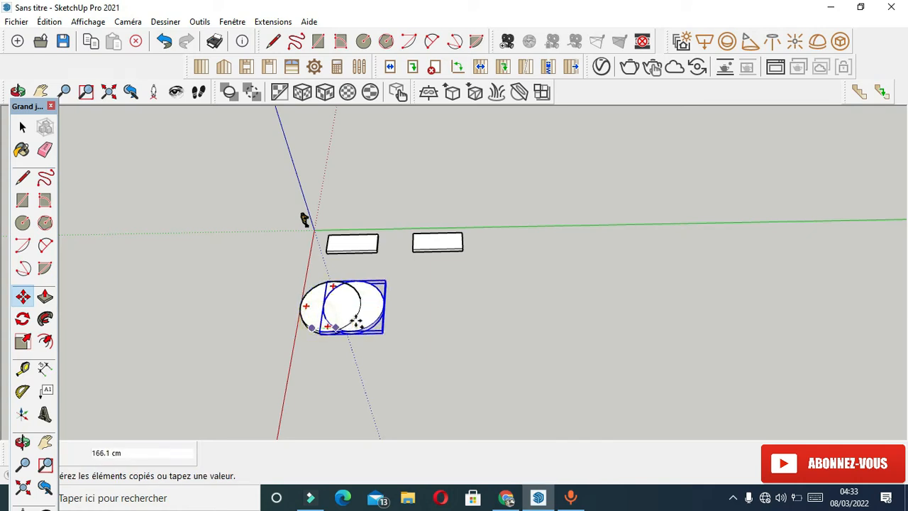
left_click(425, 320)
left_click(21, 128)
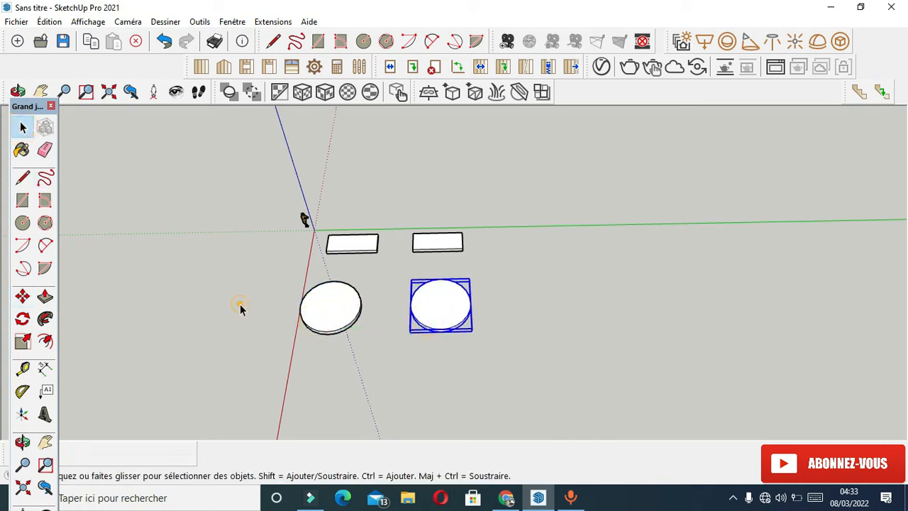
left_click(245, 307)
- Open the box group nearest the origin for editing and draw a circle with a radius of about 56.8 cm on its top face
scroll(333, 308, "up", 5)
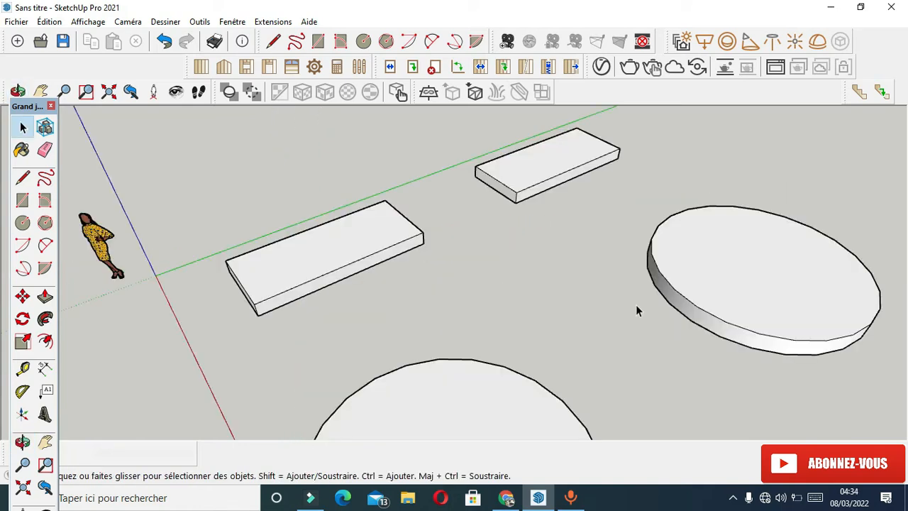
scroll(276, 284, "up", 5)
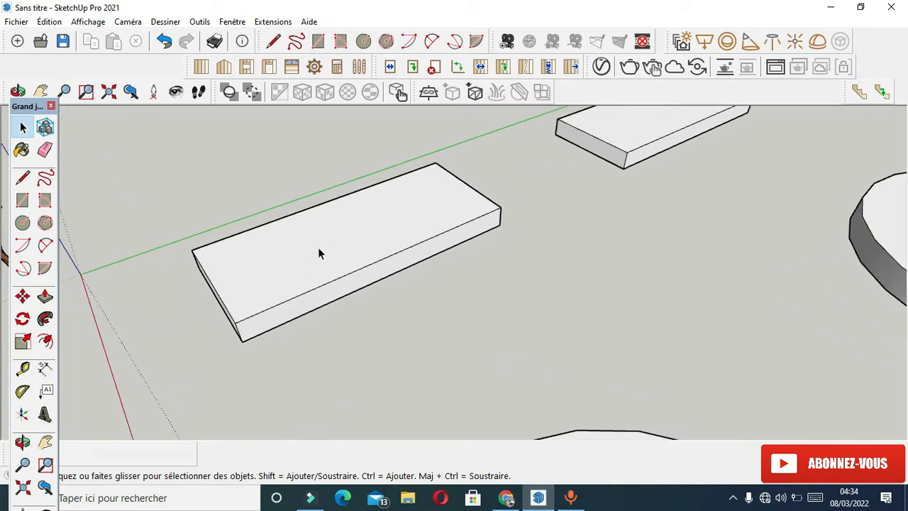
double_click(326, 265)
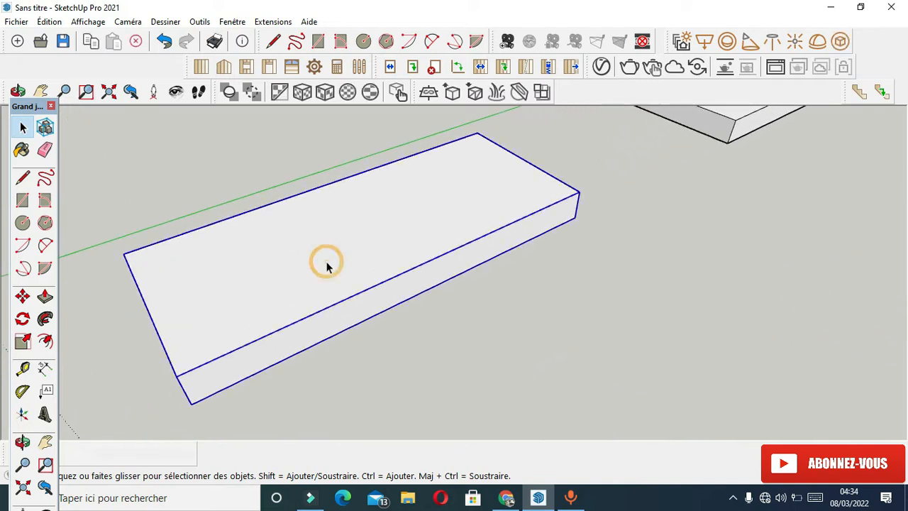
middle_click_drag(378, 288, 284, 350)
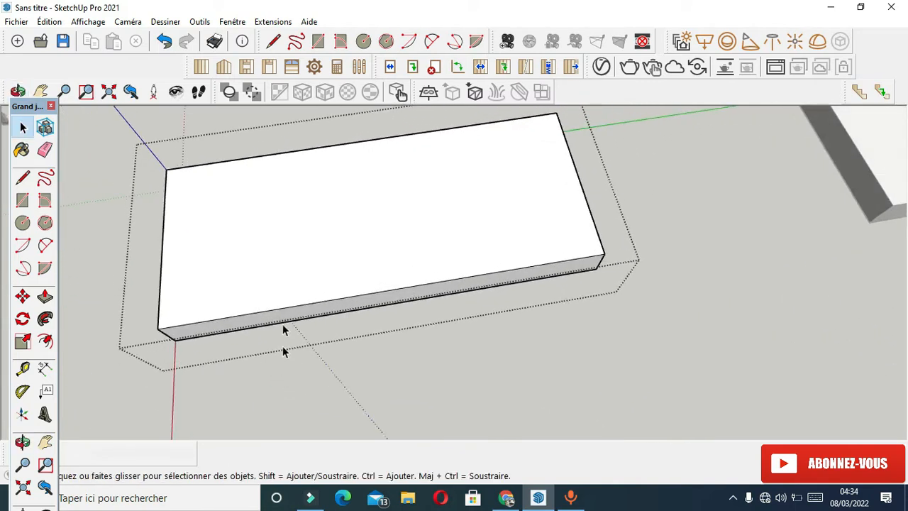
scroll(282, 221, "up", 4)
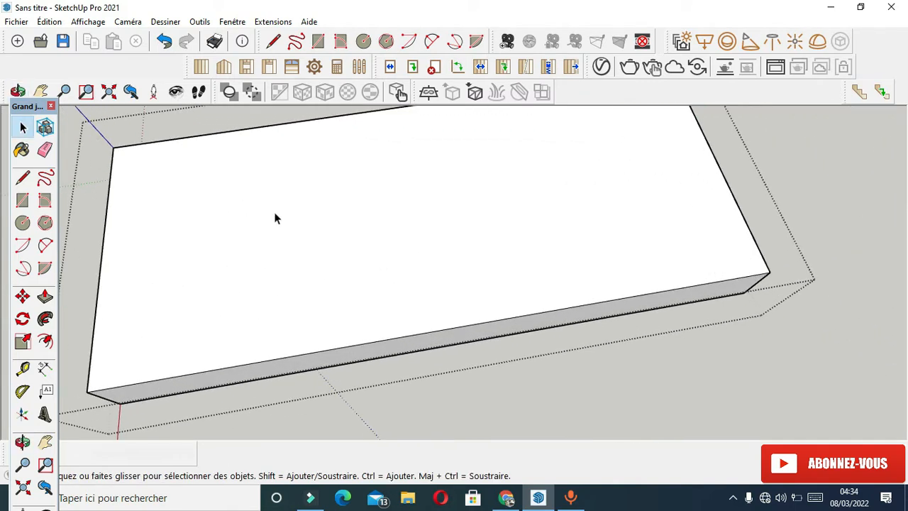
left_click(23, 223)
left_click(351, 211)
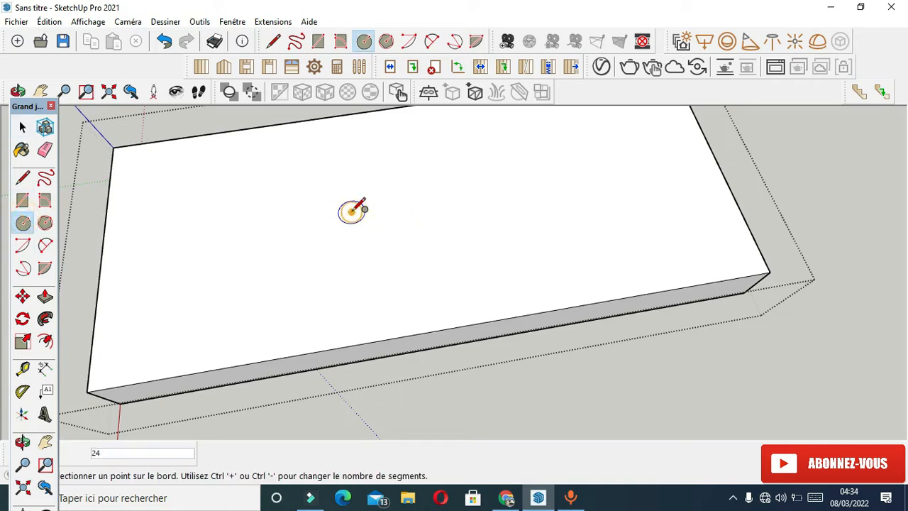
left_click(445, 195)
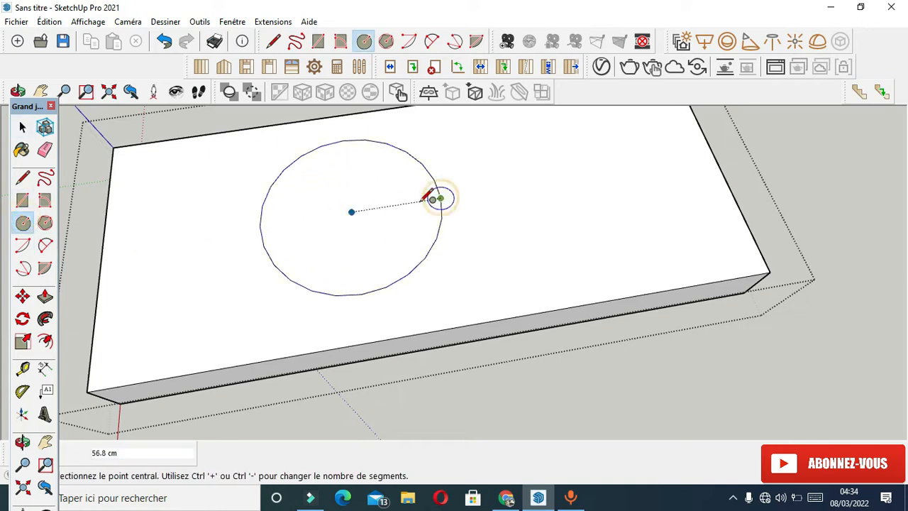
- Push/Pull the circle down about 31.4 cm through the box to cut a round hole
left_click(45, 298)
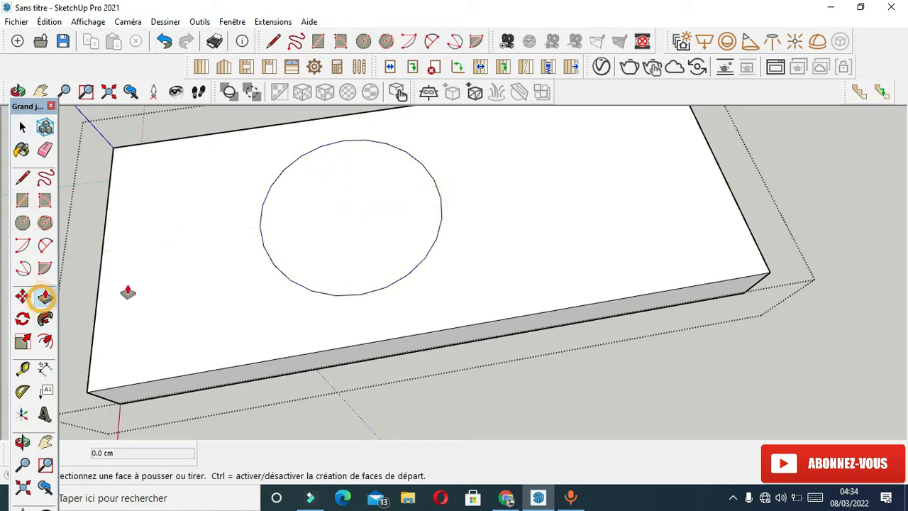
left_click(397, 196)
left_click(337, 246)
scroll(300, 216, "down", 5)
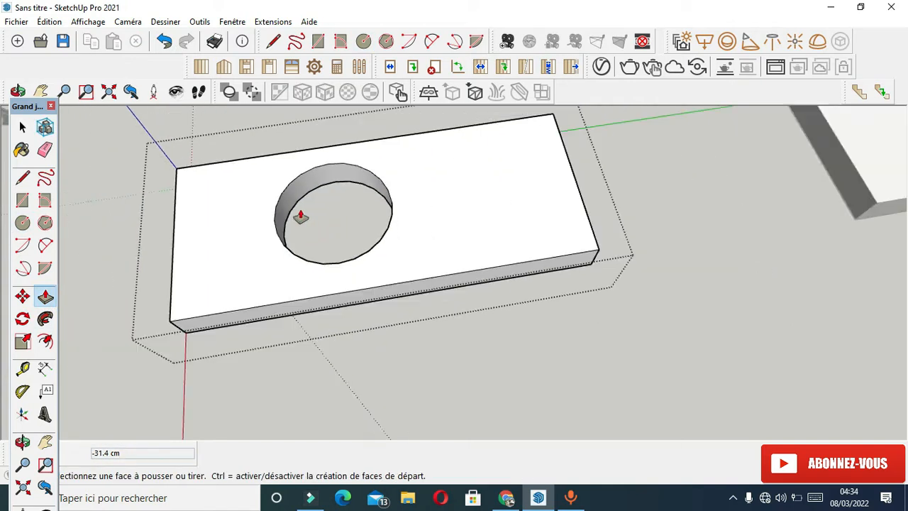
scroll(334, 233, "up", 2)
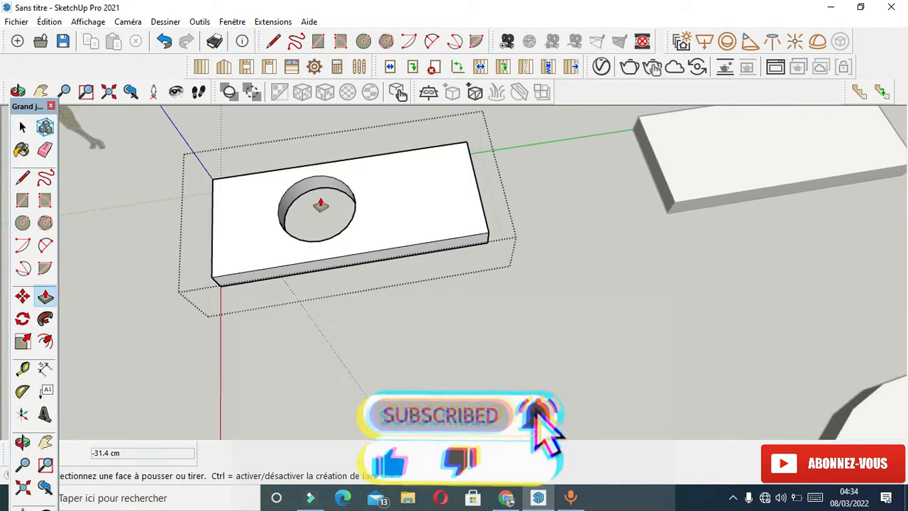
- Leave the first box group, open the copied box group for editing and draw a small circle on its top face
left_click(24, 126)
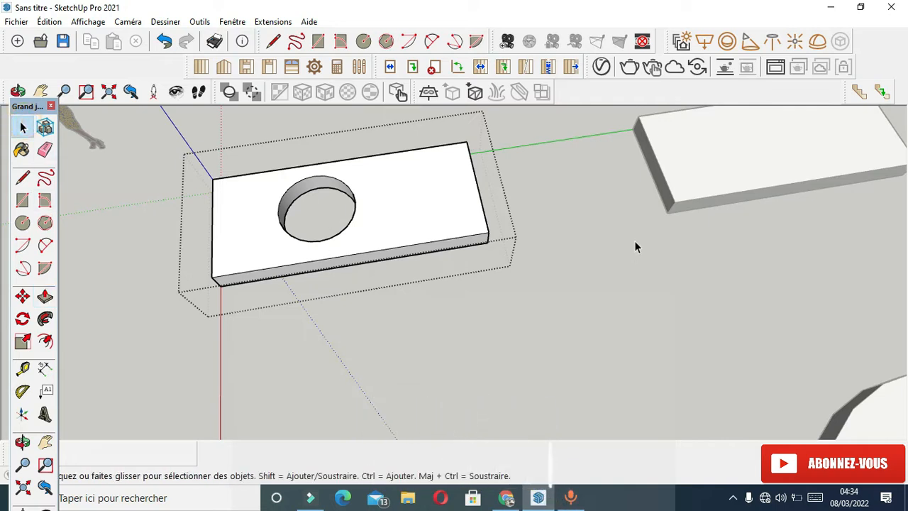
left_click(675, 186)
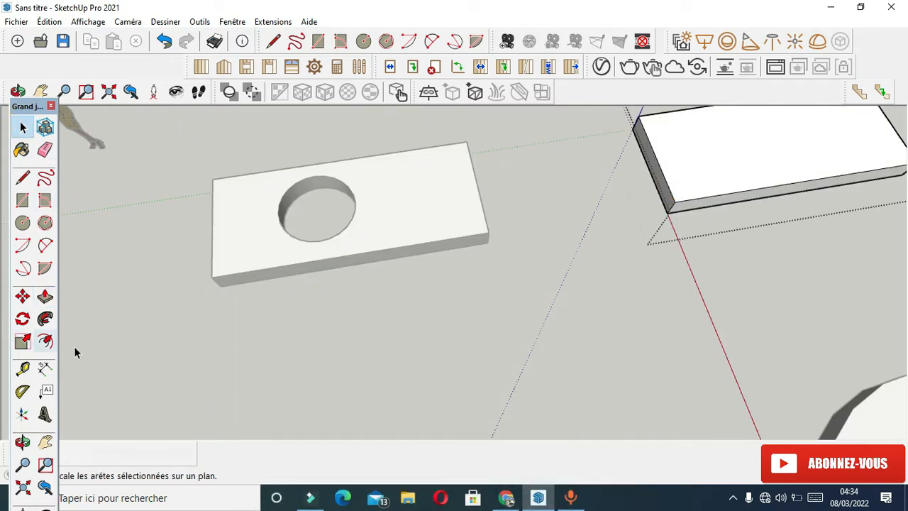
left_click(22, 222)
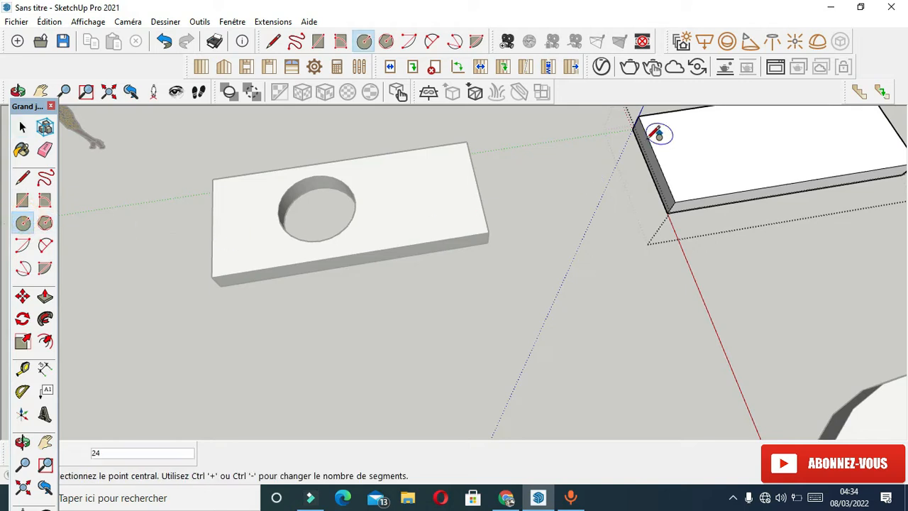
scroll(531, 331, "down", 2)
scroll(724, 183, "up", 3)
scroll(718, 190, "up", 3)
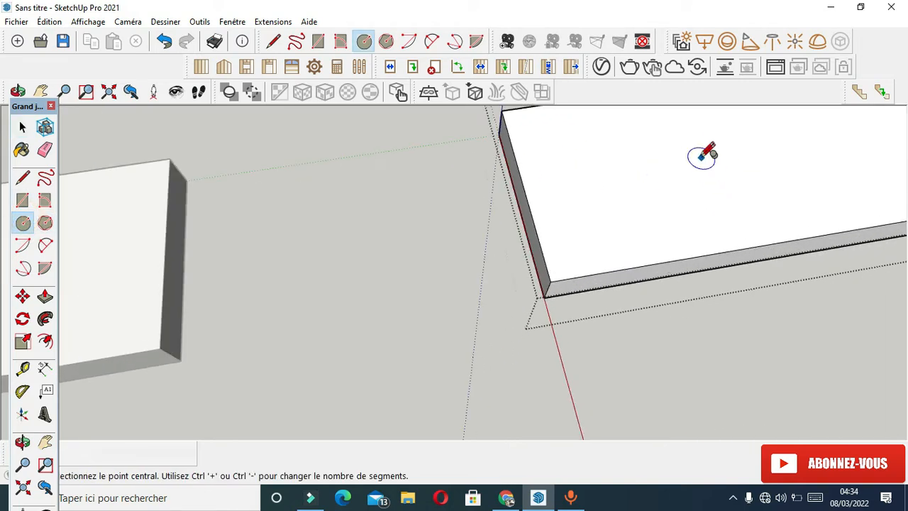
left_click(695, 149)
left_click(736, 142)
scroll(529, 280, "down", 3)
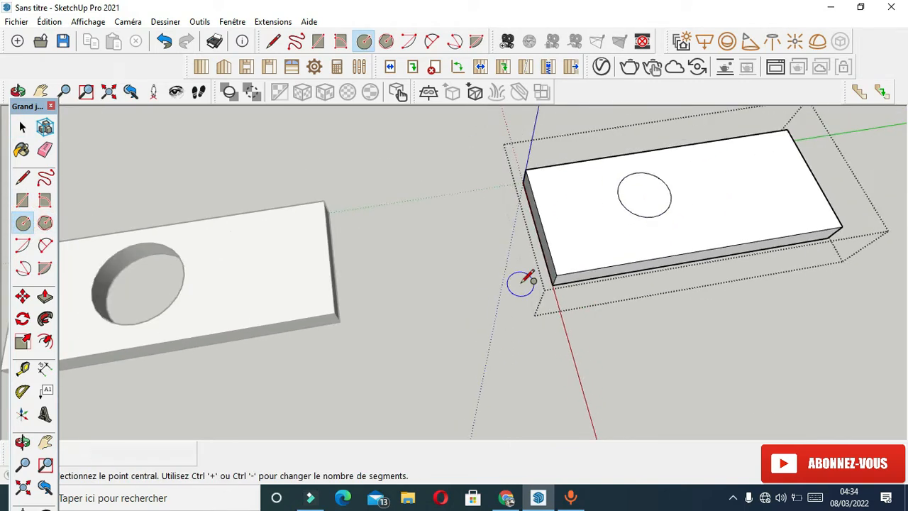
- Push/Pull the small circle down through the copied box to cut a round hole, and close the group
scroll(644, 170, "up", 3)
scroll(642, 164, "up", 2)
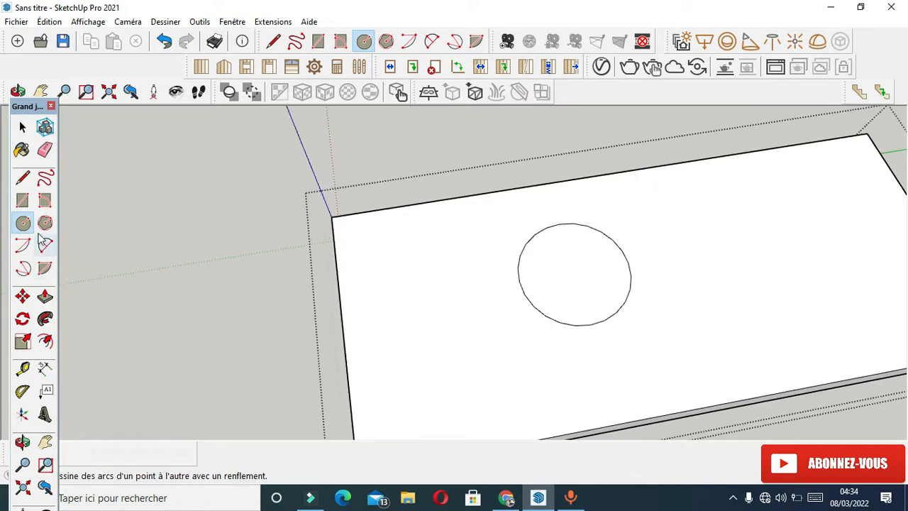
left_click(45, 297)
scroll(603, 292, "up", 2)
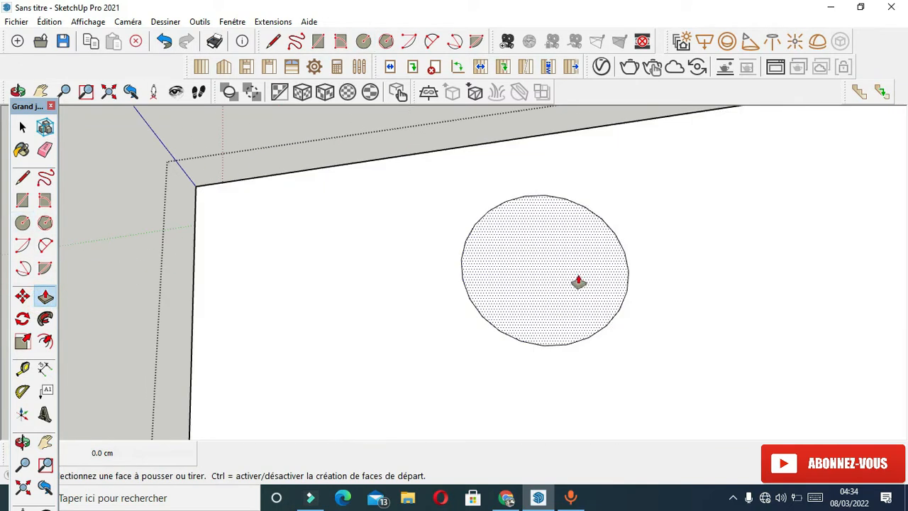
left_click(579, 278)
scroll(568, 241, "down", 3)
scroll(375, 349, "down", 2)
middle_click_drag(375, 348, 422, 365)
scroll(421, 312, "down", 1)
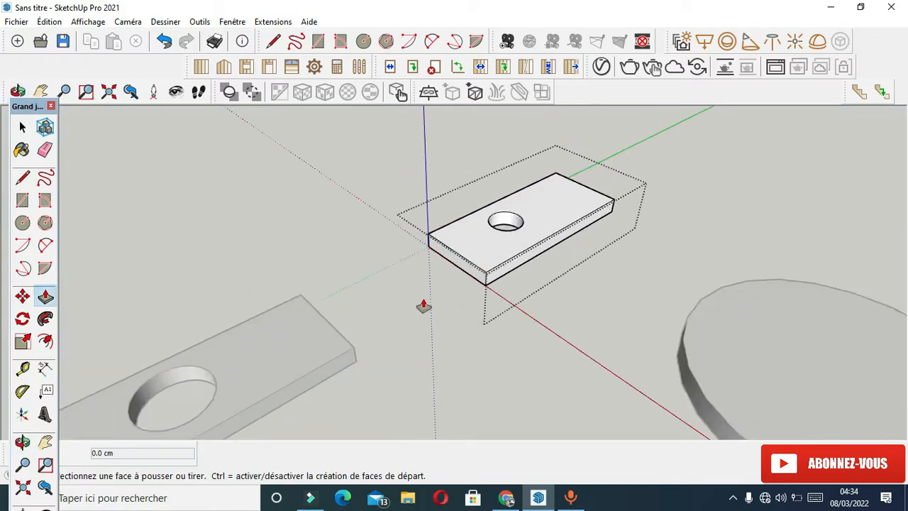
scroll(493, 237, "down", 5)
left_click(22, 127)
left_click(199, 209)
- Open the disc component nearest the origin for editing
scroll(503, 377, "up", 1)
scroll(431, 304, "up", 6)
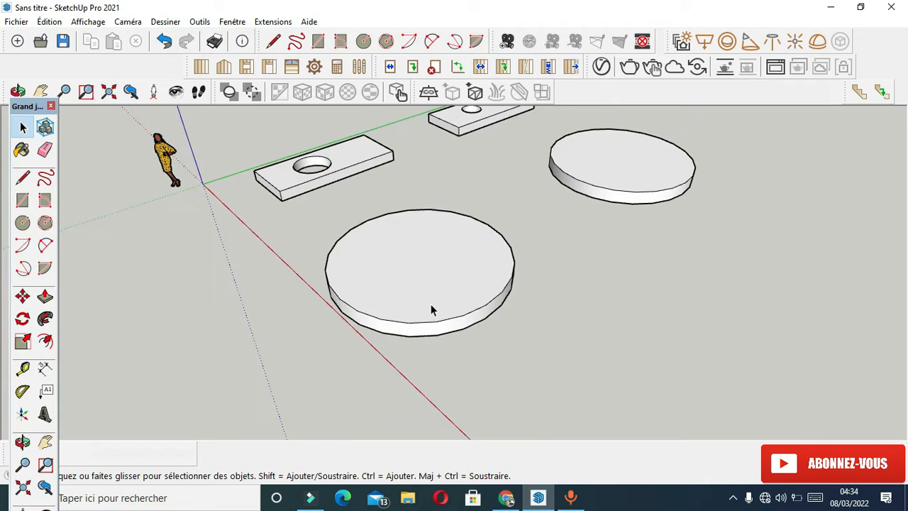
scroll(405, 307, "up", 2)
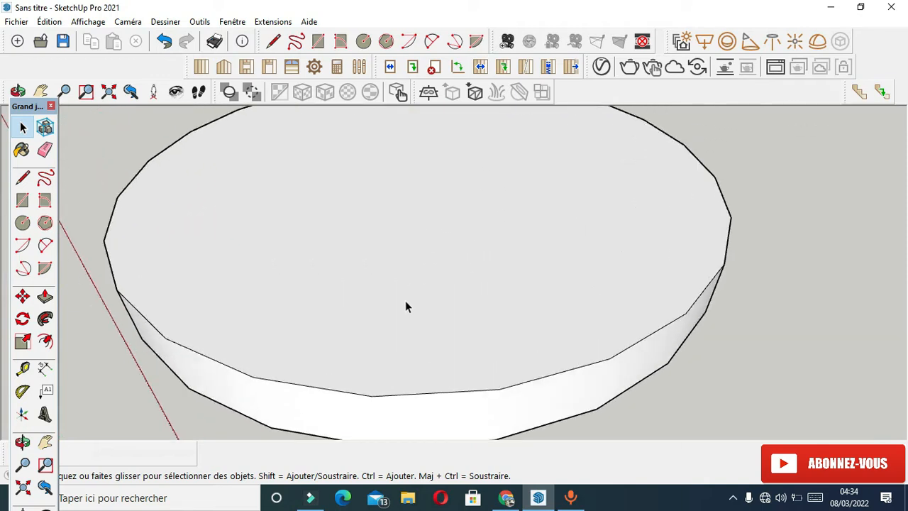
scroll(405, 306, "down", 3)
double_click(406, 301)
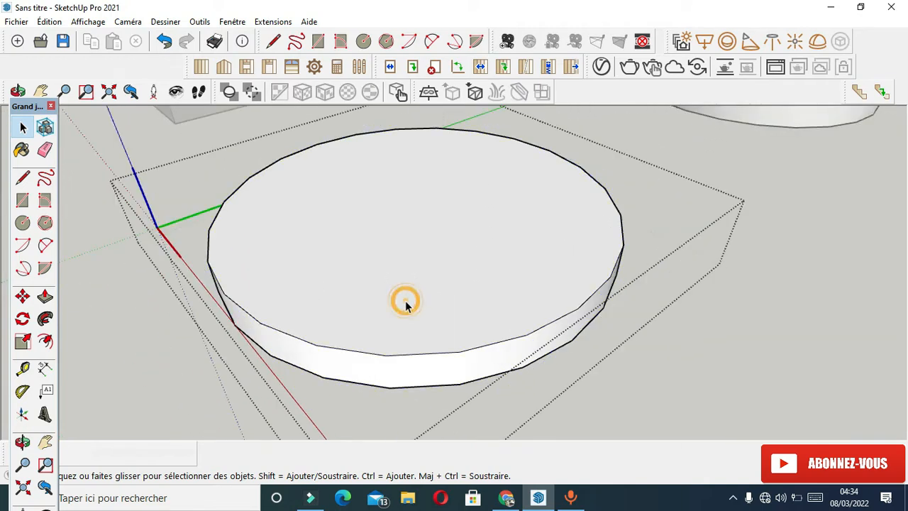
middle_click_drag(405, 302, 181, 334)
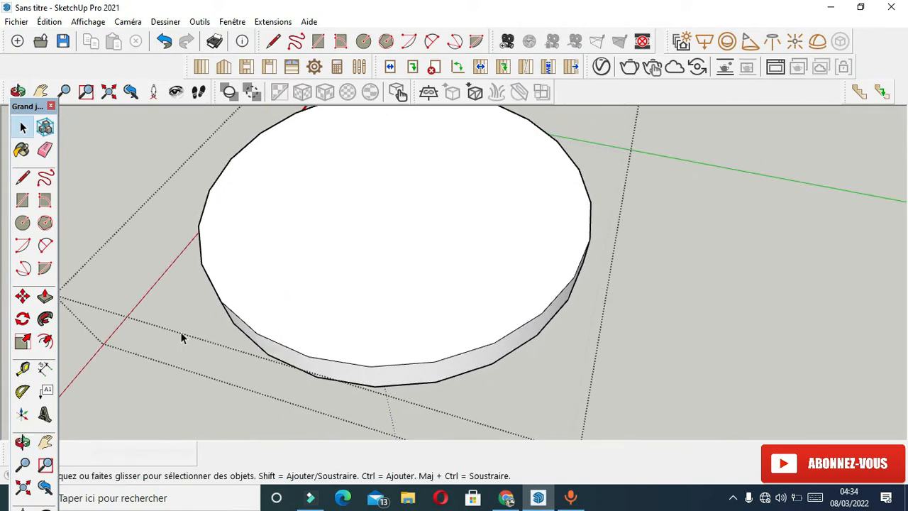
- Draw a trial circle on the opened disc component's top face and erase it
left_click(22, 225)
scroll(375, 288, "down", 2)
scroll(372, 223, "up", 3)
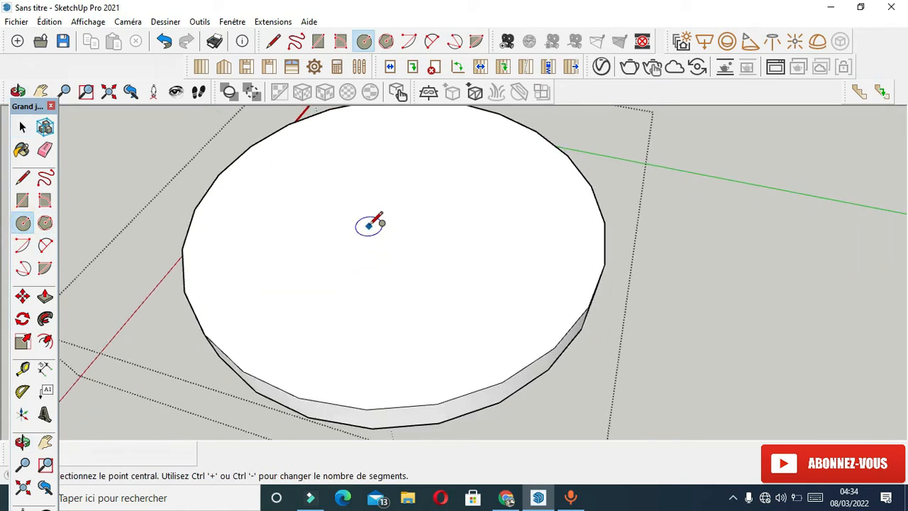
left_click(390, 236)
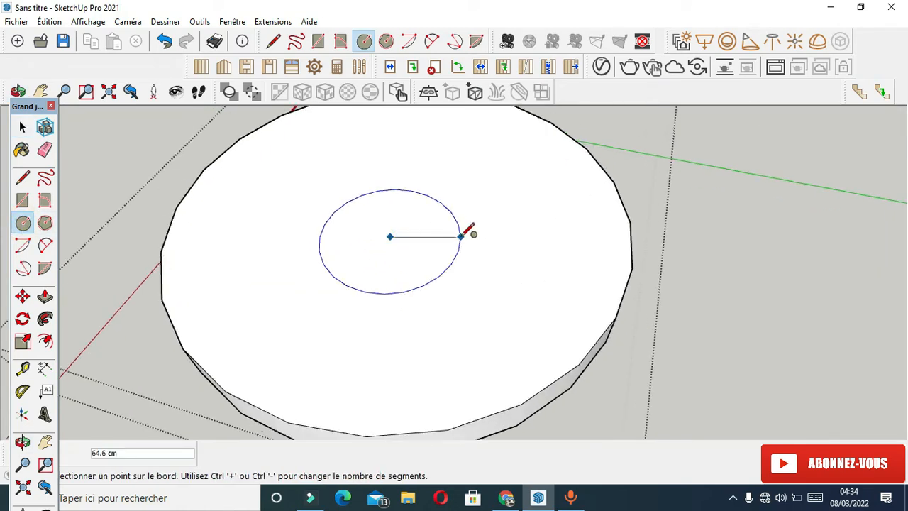
left_click(477, 236)
scroll(433, 262, "down", 5)
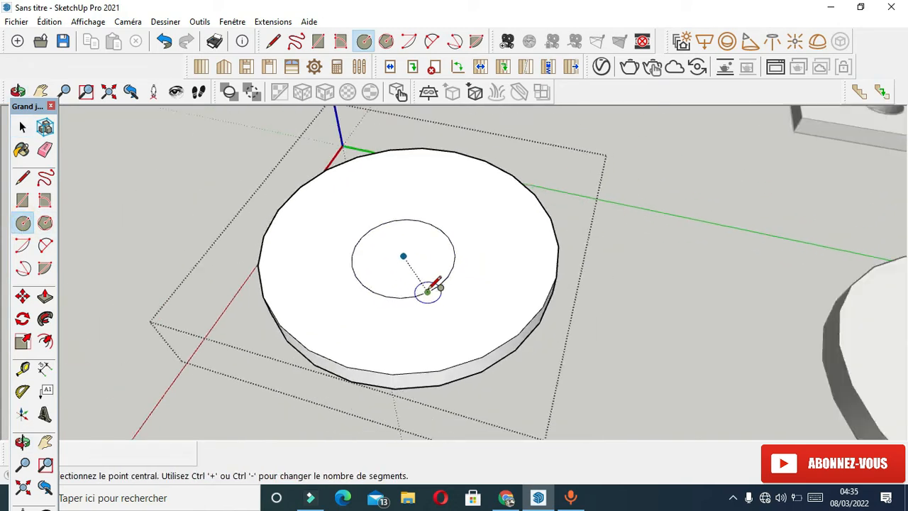
scroll(427, 280, "down", 3)
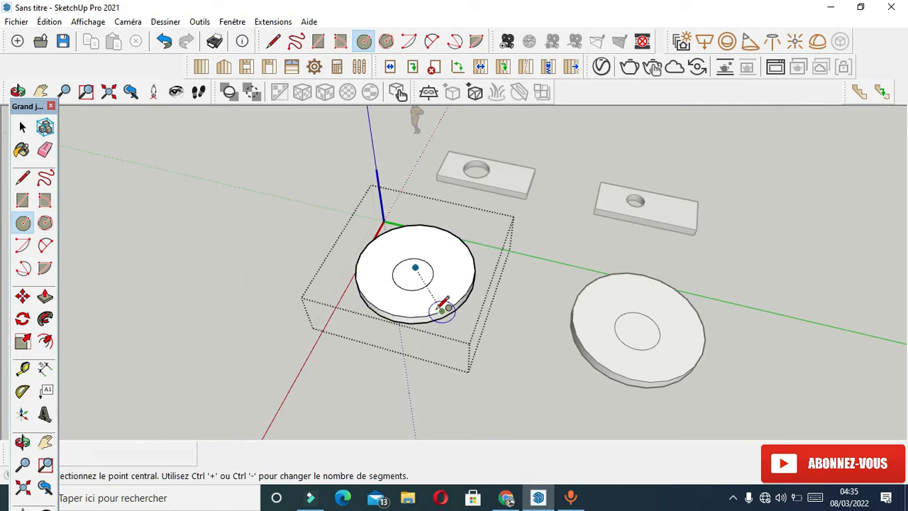
scroll(434, 306, "up", 3)
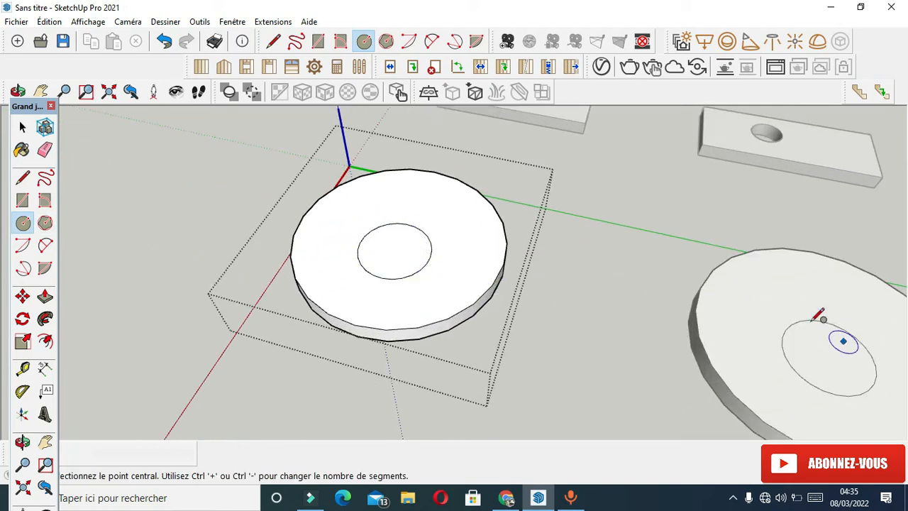
left_click(45, 150)
mouse_move(372, 274)
left_mouse_down()
mouse_move(377, 261)
mouse_move(889, 337)
left_mouse_up()
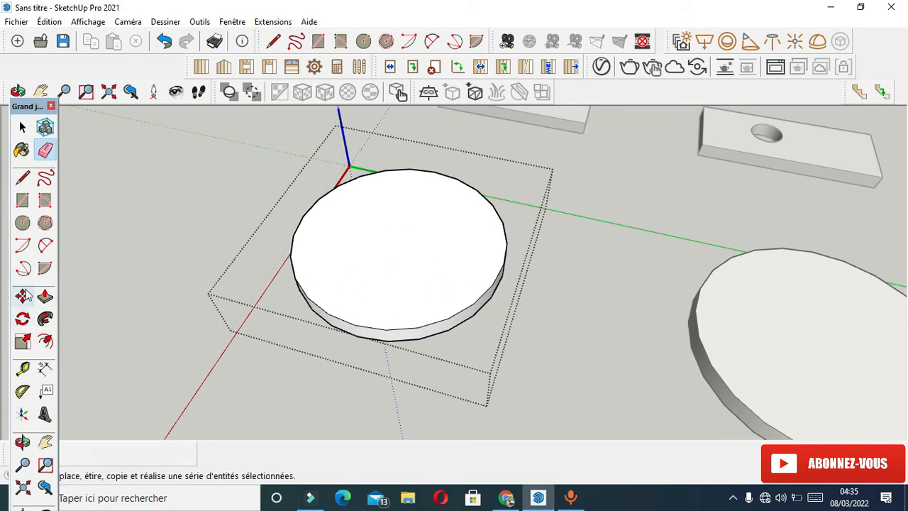
- Draw a circle with a radius of about 104 cm around the middle of the opened disc's top face
left_click(23, 225)
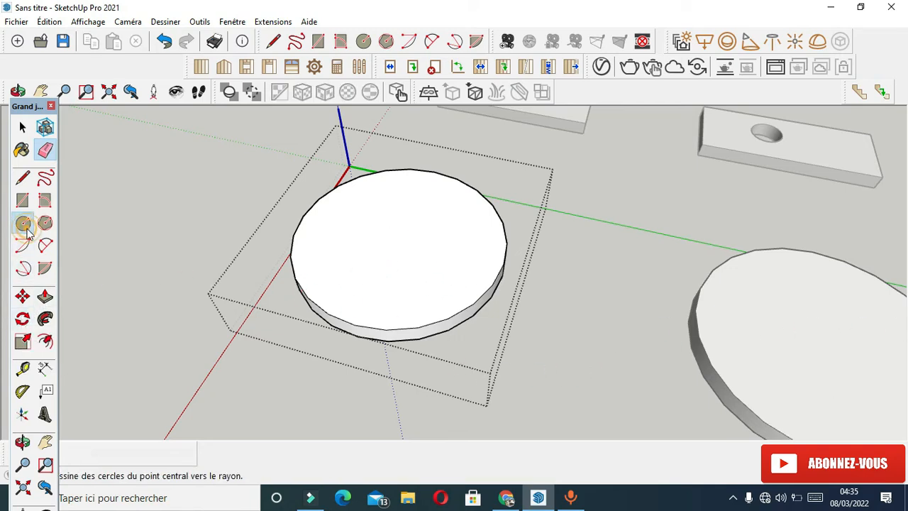
left_click(394, 241)
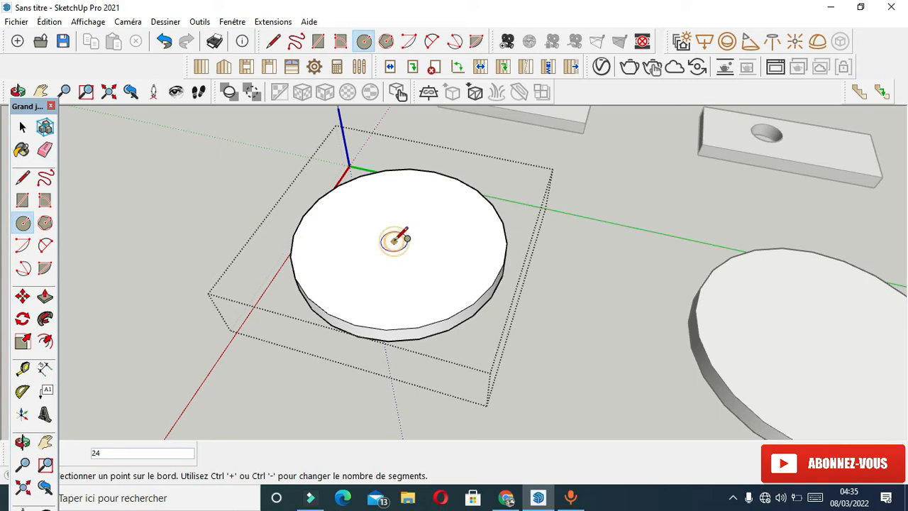
left_click(446, 245)
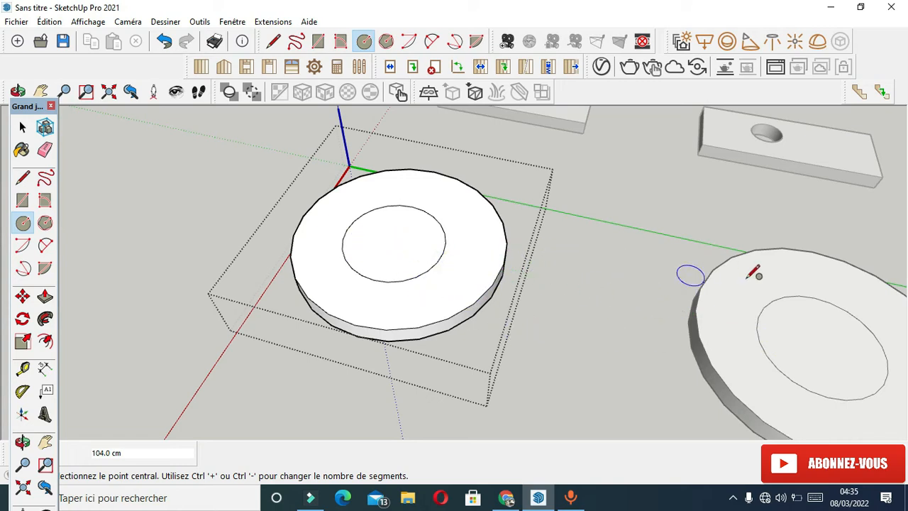
- Push/Pull the inner circle down about 38 cm through the disc to cut a round hole, and close the component
left_click(45, 296)
scroll(357, 253, "up", 3)
left_click(408, 233)
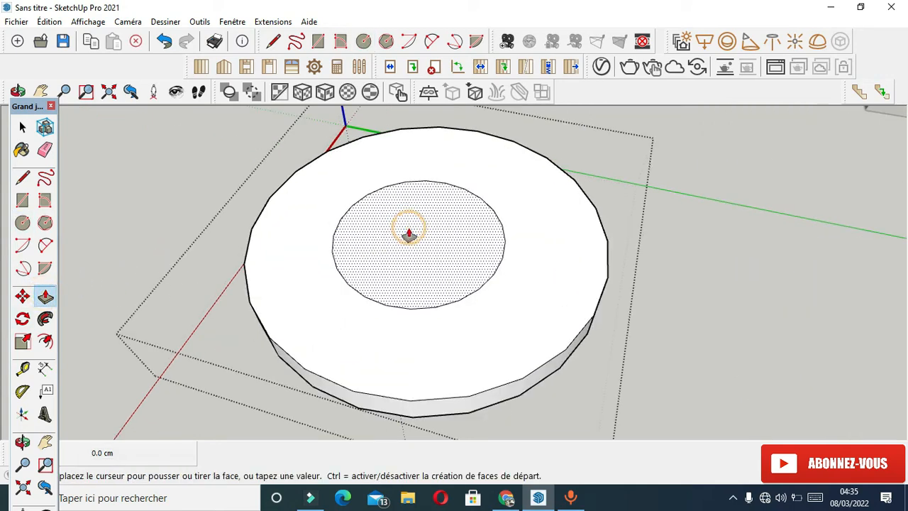
left_click(402, 272)
scroll(402, 273, "down", 5)
middle_click_drag(405, 263, 475, 351)
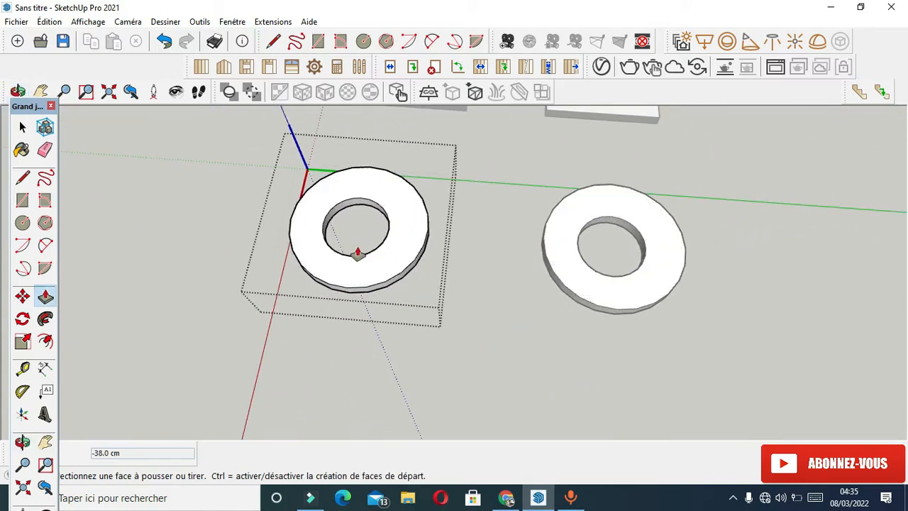
scroll(550, 305, "down", 4)
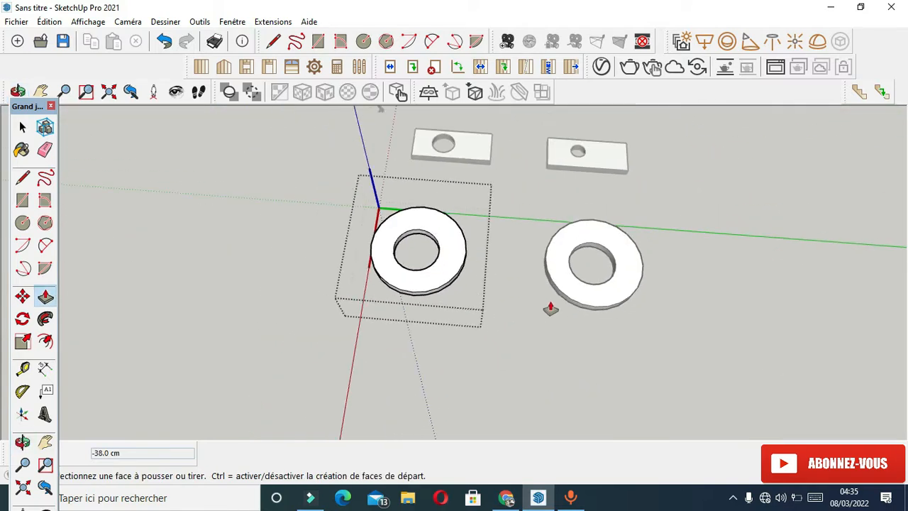
scroll(518, 204, "up", 3)
left_click(21, 124)
scroll(140, 178, "up", 1)
left_click(140, 178)
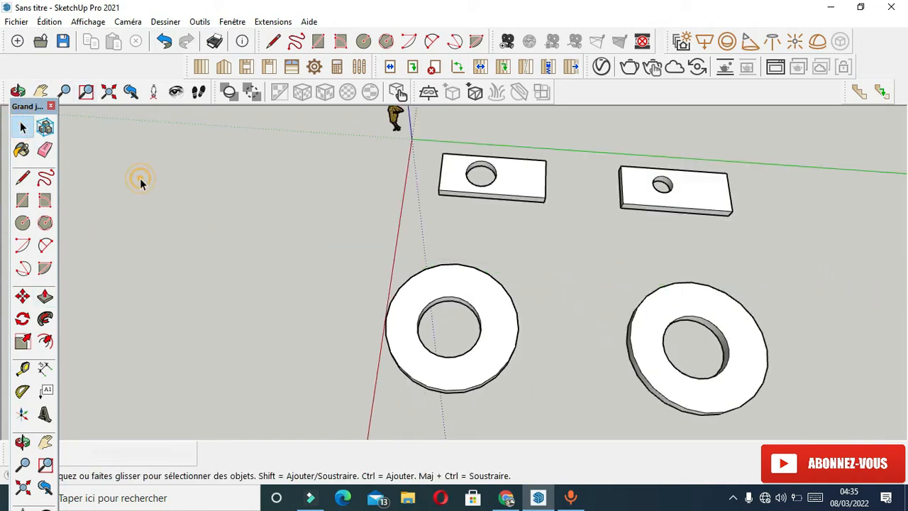
scroll(495, 178, "up", 3)
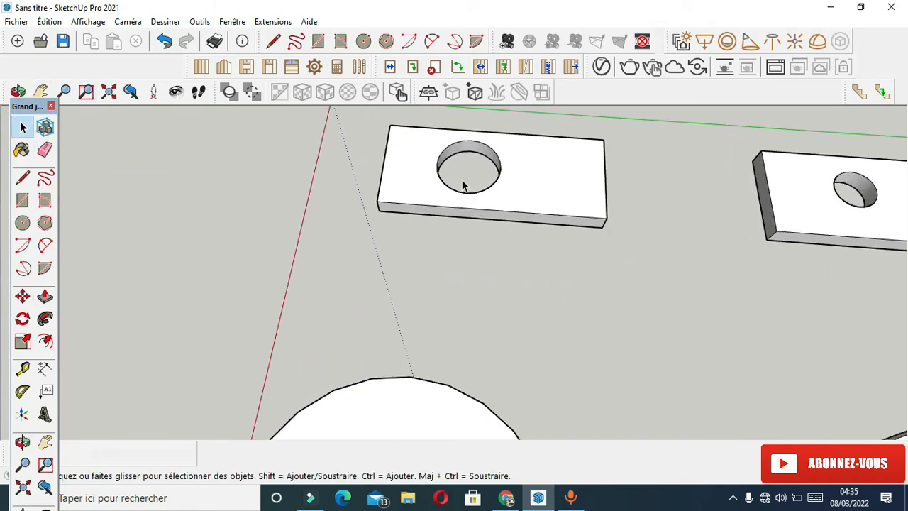
scroll(452, 173, "down", 3)
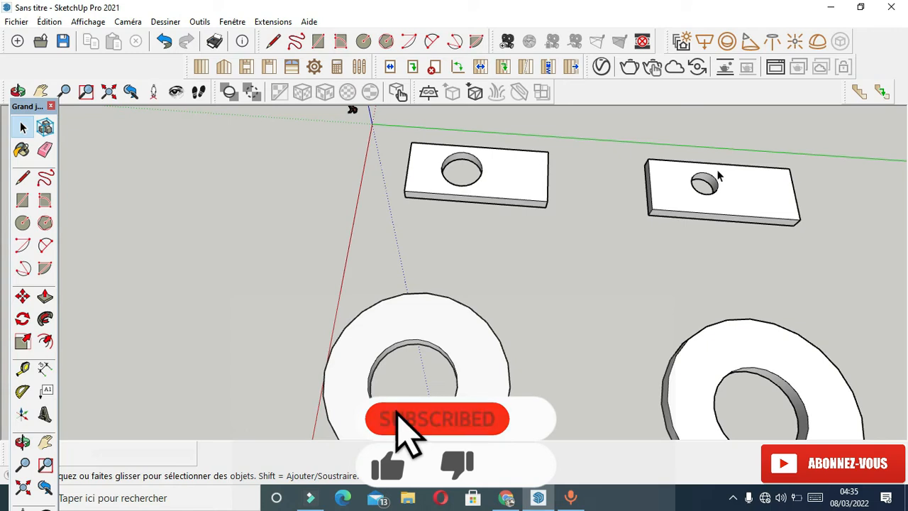
scroll(459, 229, "down", 2)
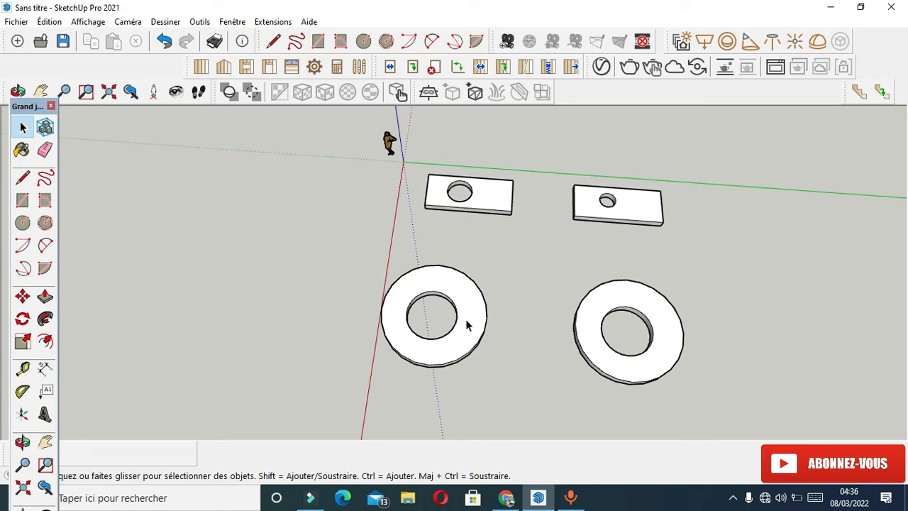
scroll(466, 324, "down", 5)
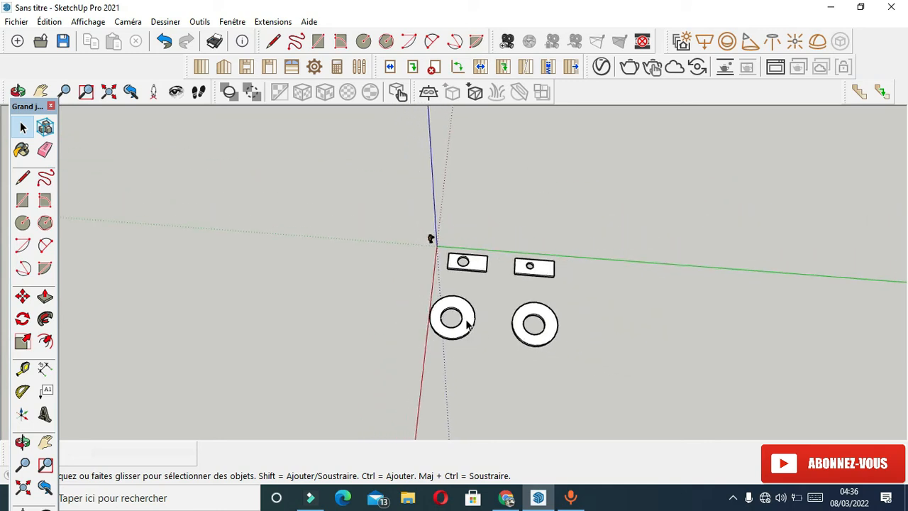